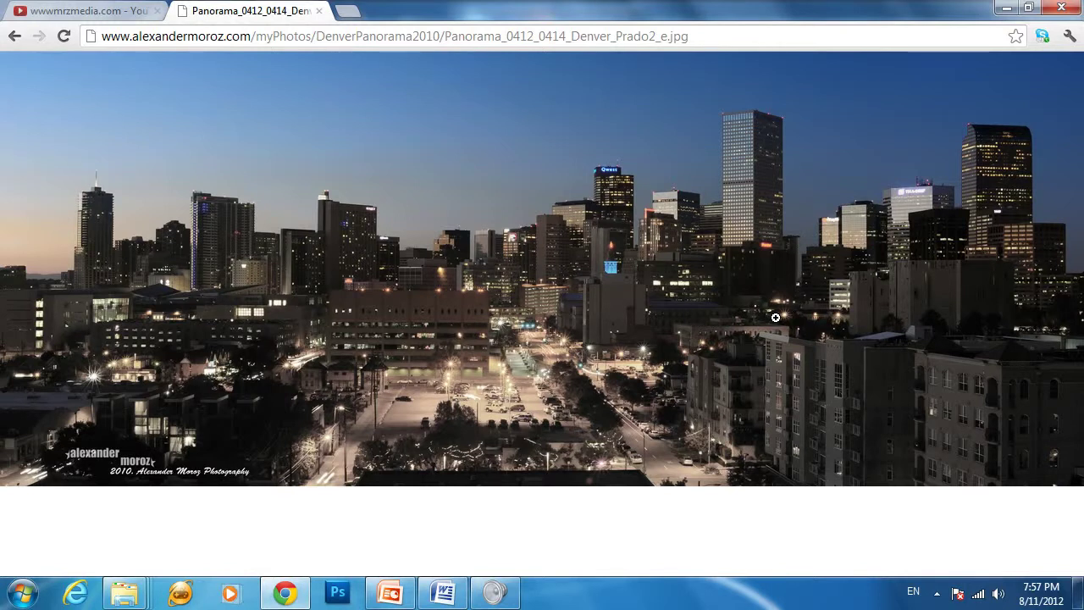
Step: Open Chrome's print preview for the Denver panorama page from the wrench menu
{"action": "right_click", "coordinate": [796, 530]}
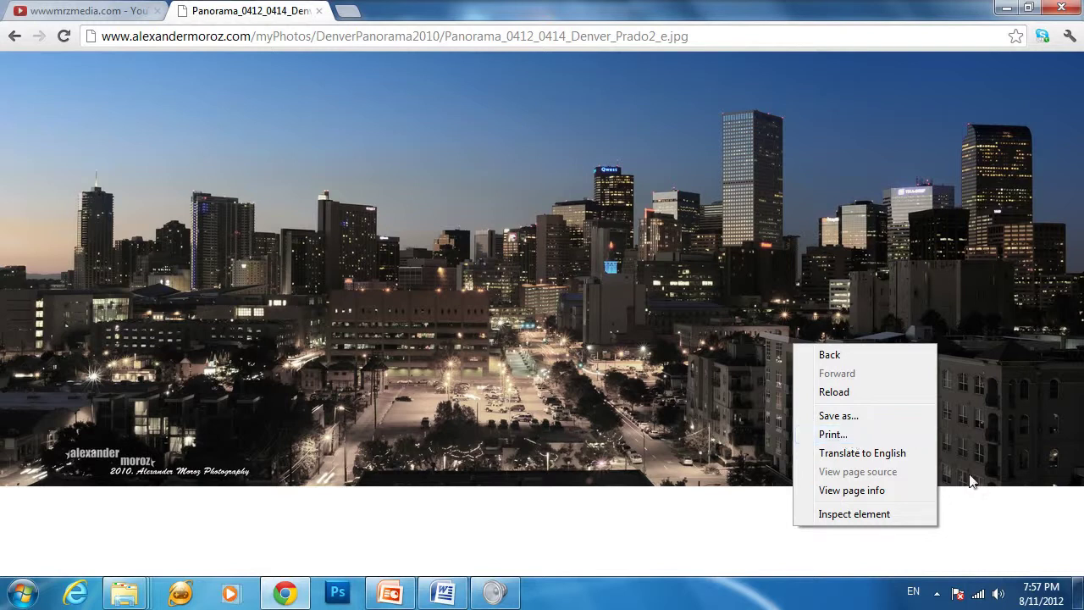
{"action": "left_click", "coordinate": [1021, 532]}
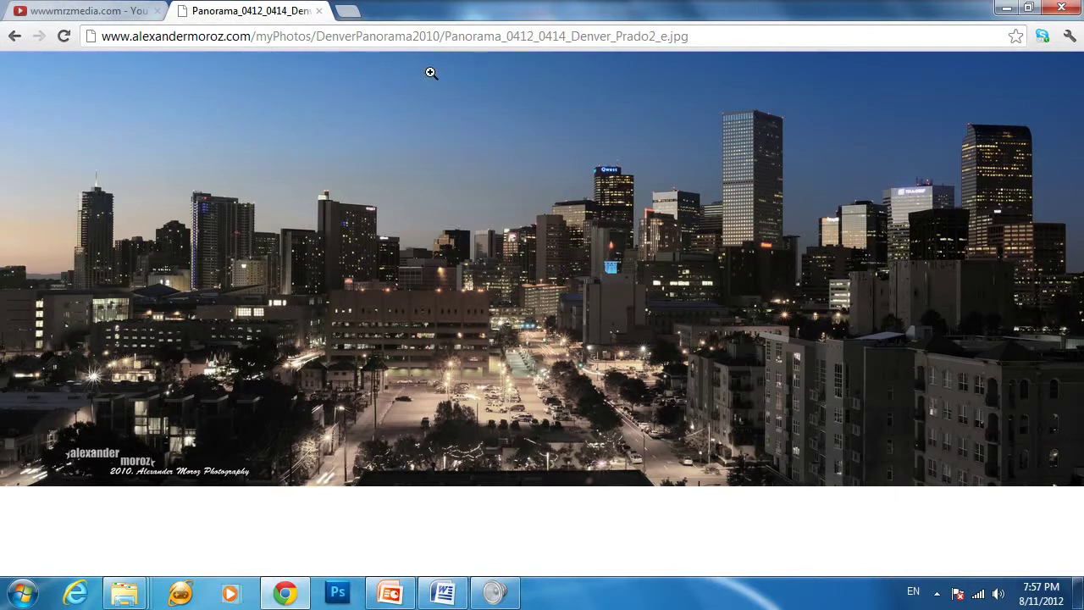
{"action": "left_click", "coordinate": [1069, 38]}
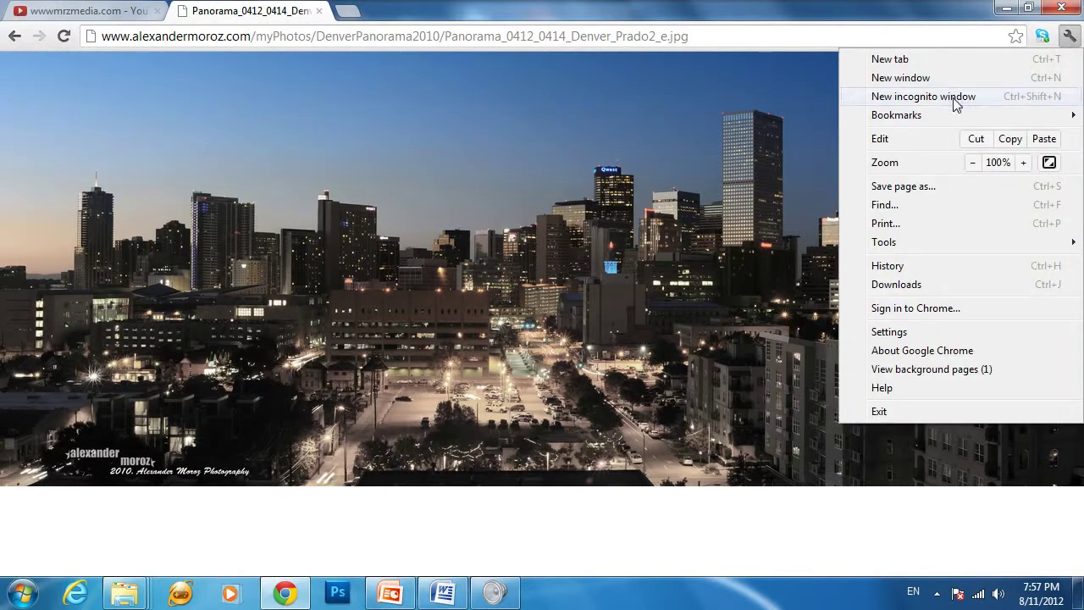
{"action": "left_click", "coordinate": [901, 224]}
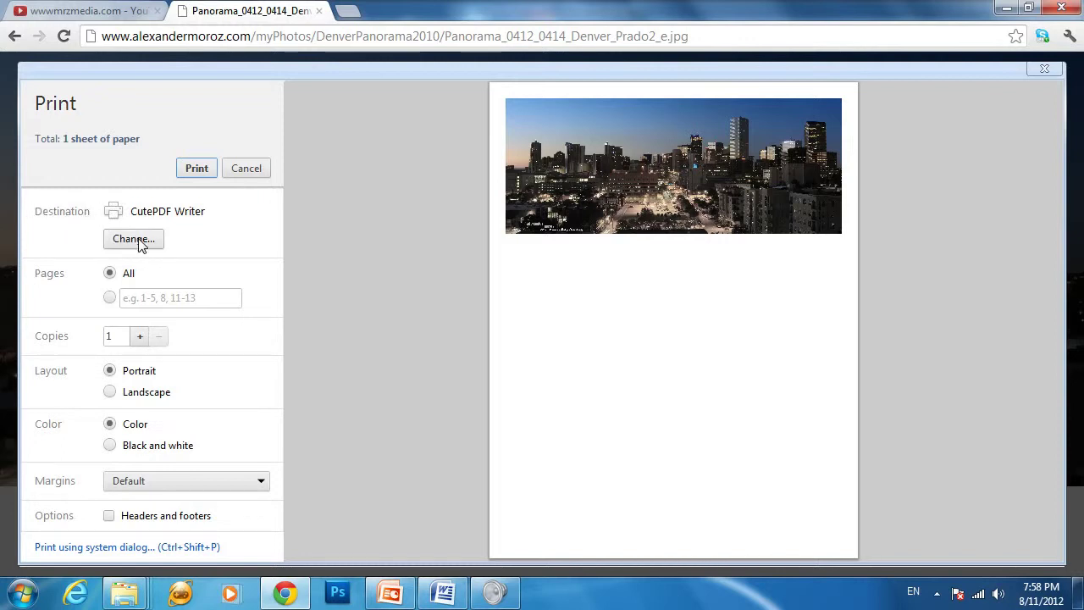
Step: Pick CutePDF Writer from the full printer list as the print destination
{"action": "left_click", "coordinate": [135, 240]}
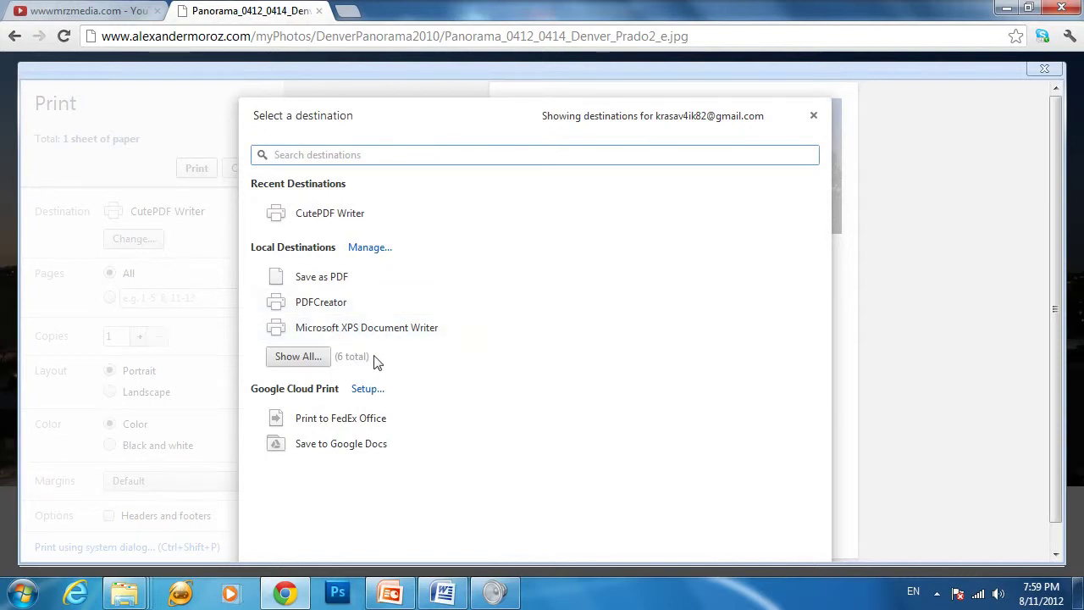
{"action": "left_click", "coordinate": [308, 359]}
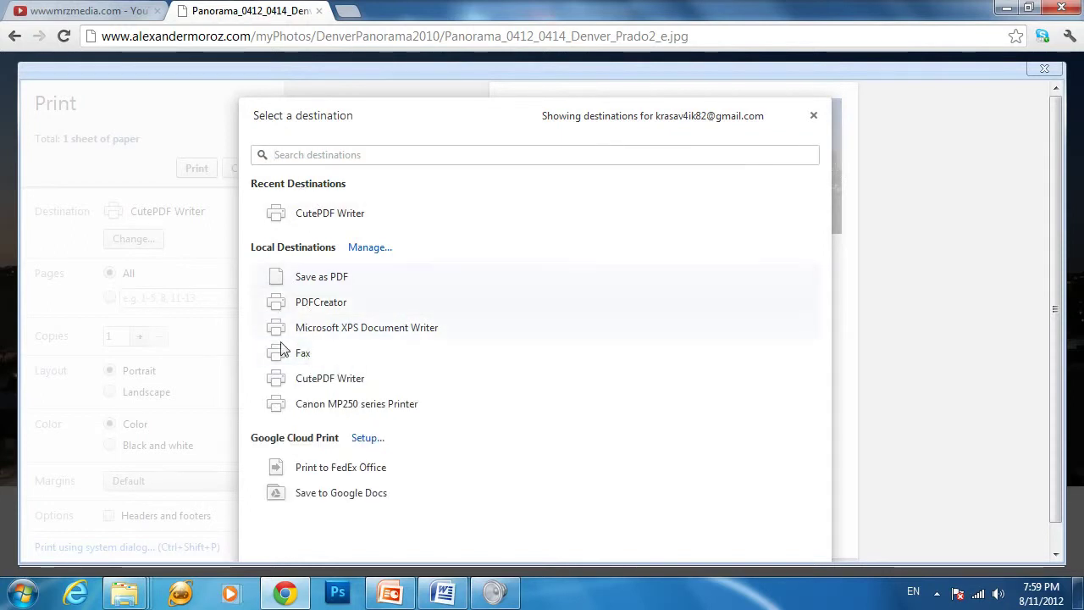
{"action": "left_click", "coordinate": [343, 385]}
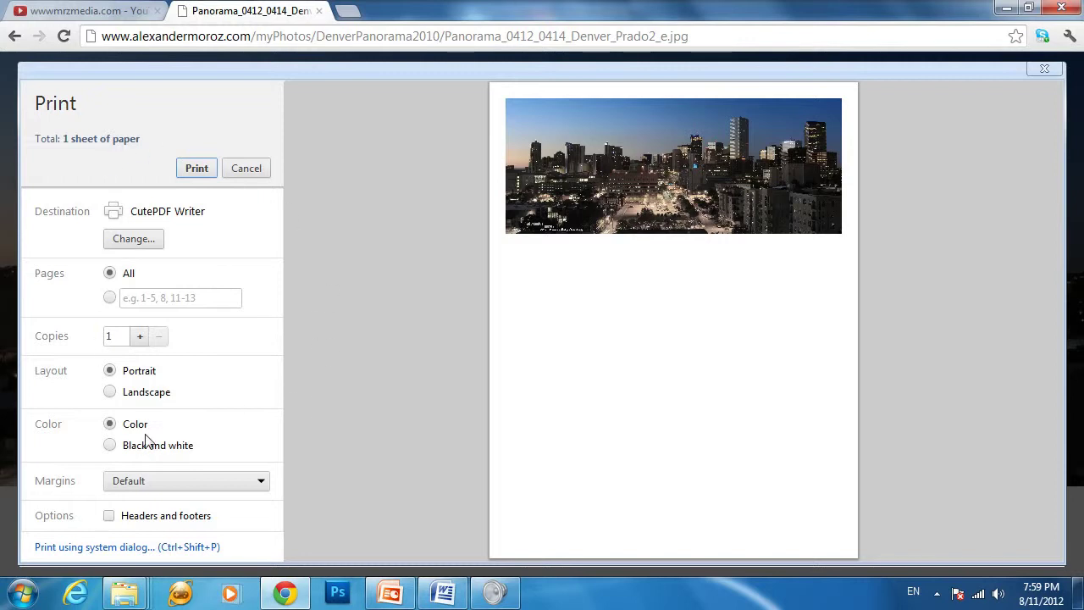
Step: Set the panorama printout to Landscape and Color, with headers and footers turned off
{"action": "left_click", "coordinate": [113, 394]}
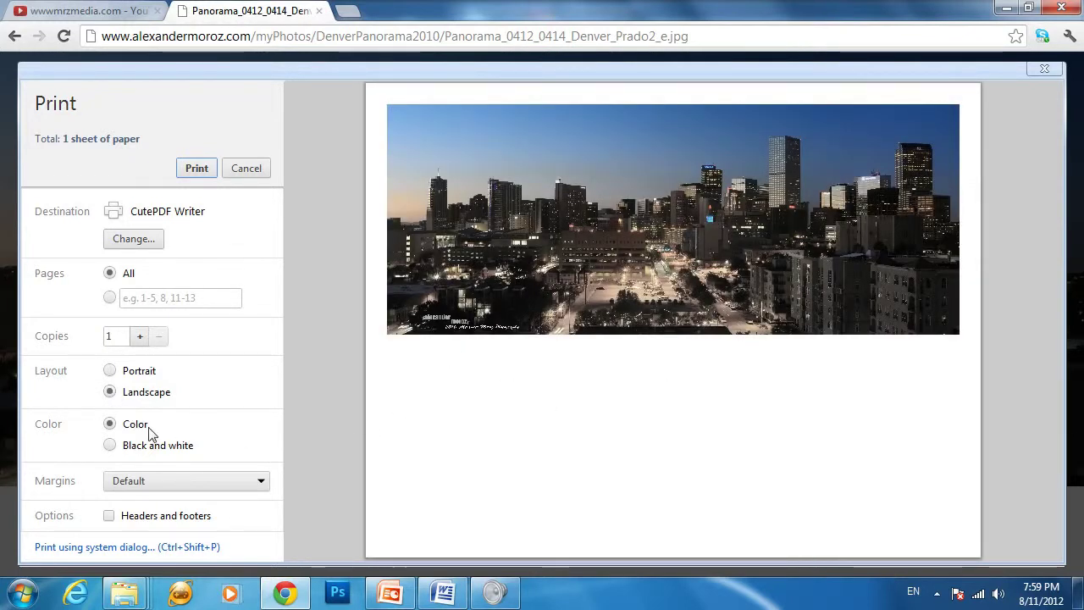
{"action": "left_click", "coordinate": [111, 446]}
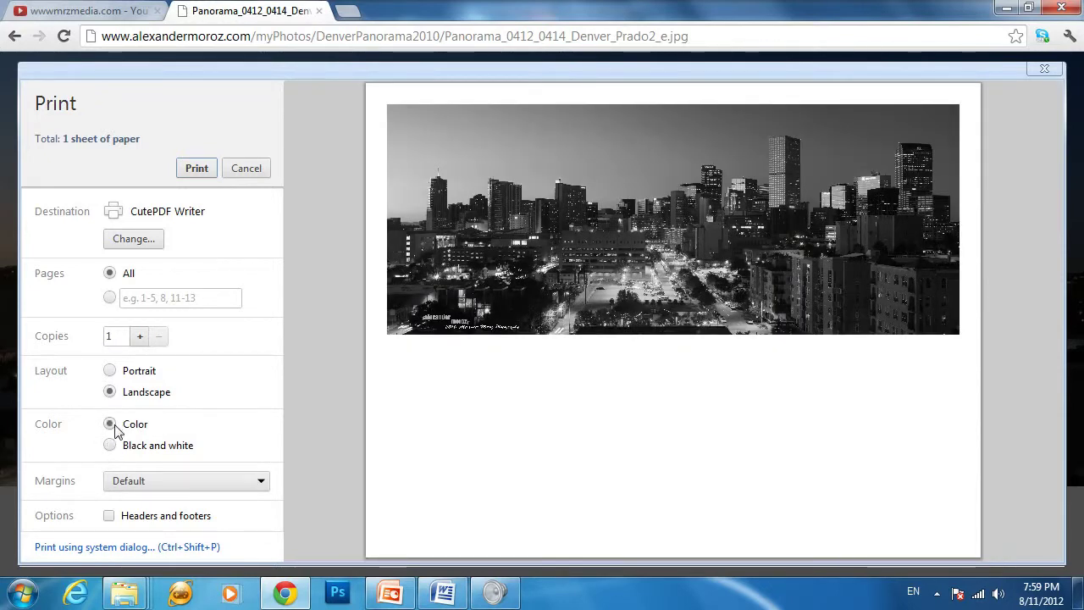
{"action": "left_click", "coordinate": [111, 425]}
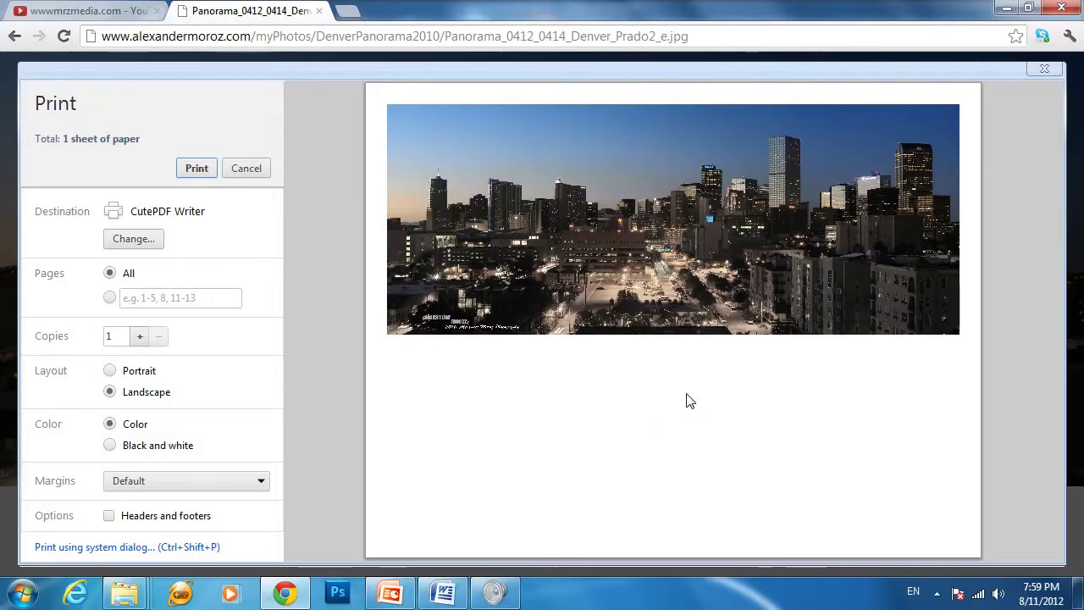
{"action": "left_click", "coordinate": [109, 517]}
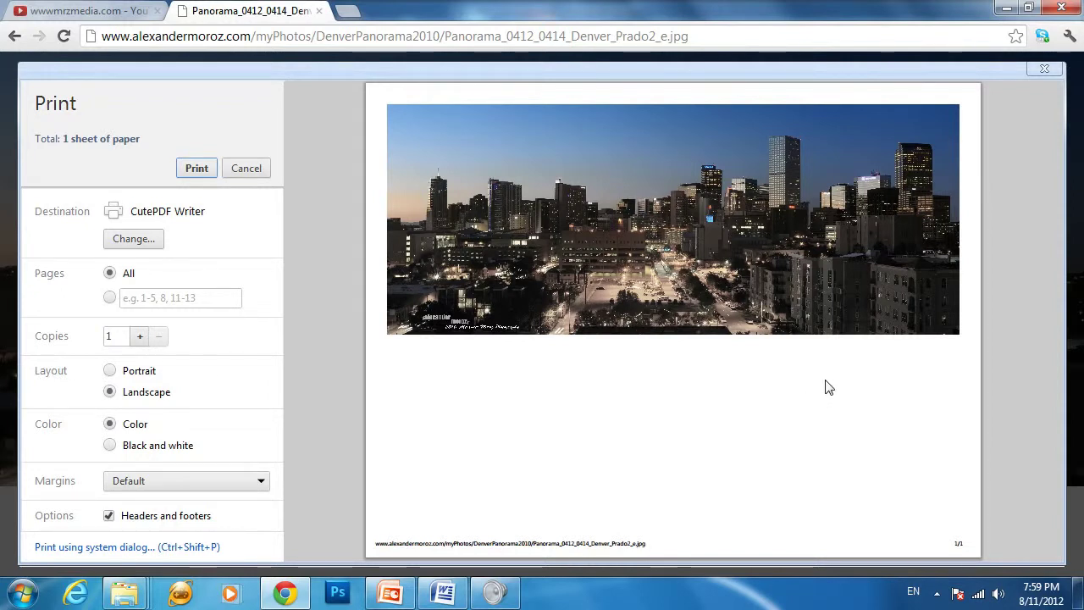
{"action": "left_click", "coordinate": [109, 516]}
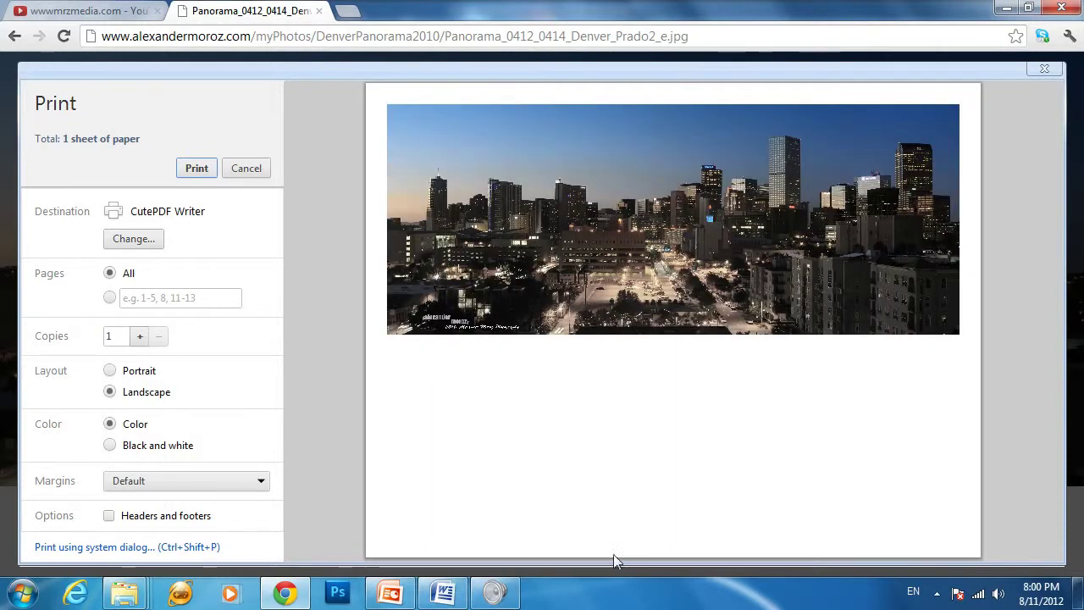
{"action": "mouse_move", "coordinate": [1050, 553]}
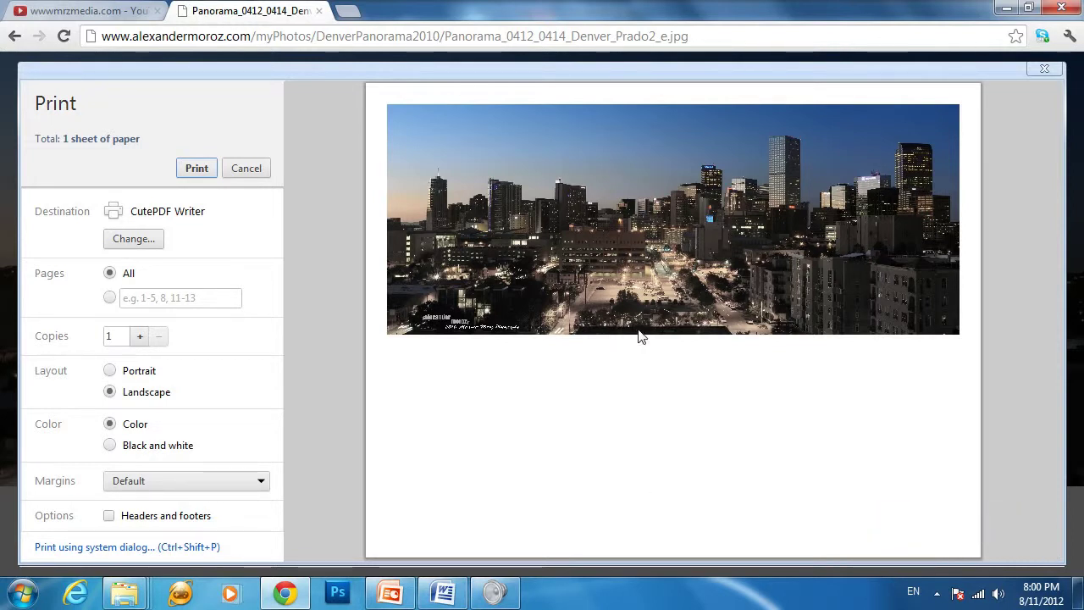
Step: Print to CutePDF Writer and save the PDF as '5' in My Documents
{"action": "left_click", "coordinate": [196, 168]}
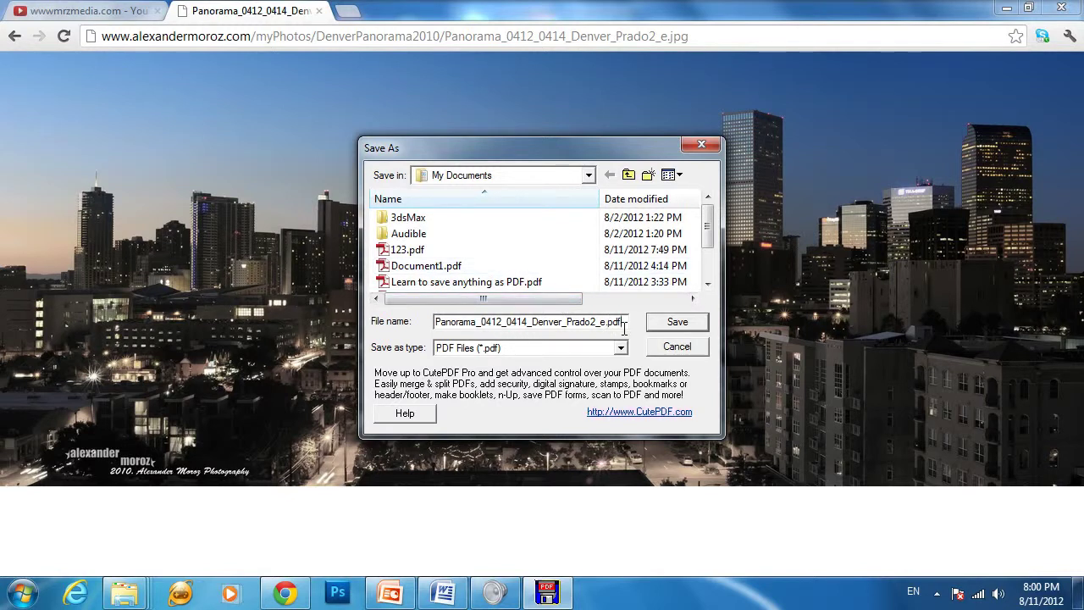
{"action": "left_click_drag", "start_coordinate": [624, 329], "coordinate": [178, 320]}
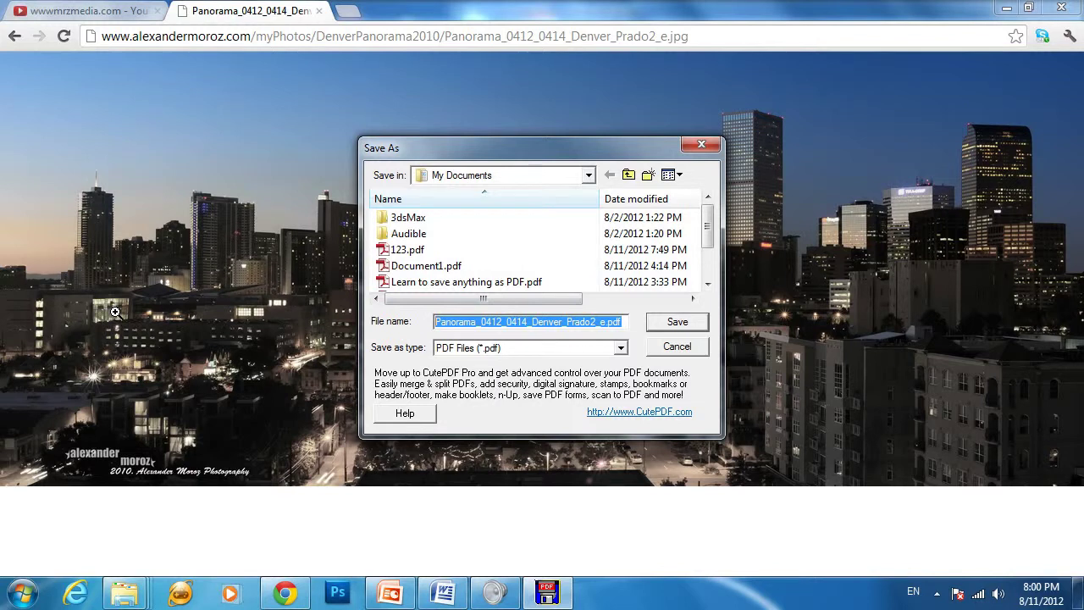
{"action": "type", "text": "5"}
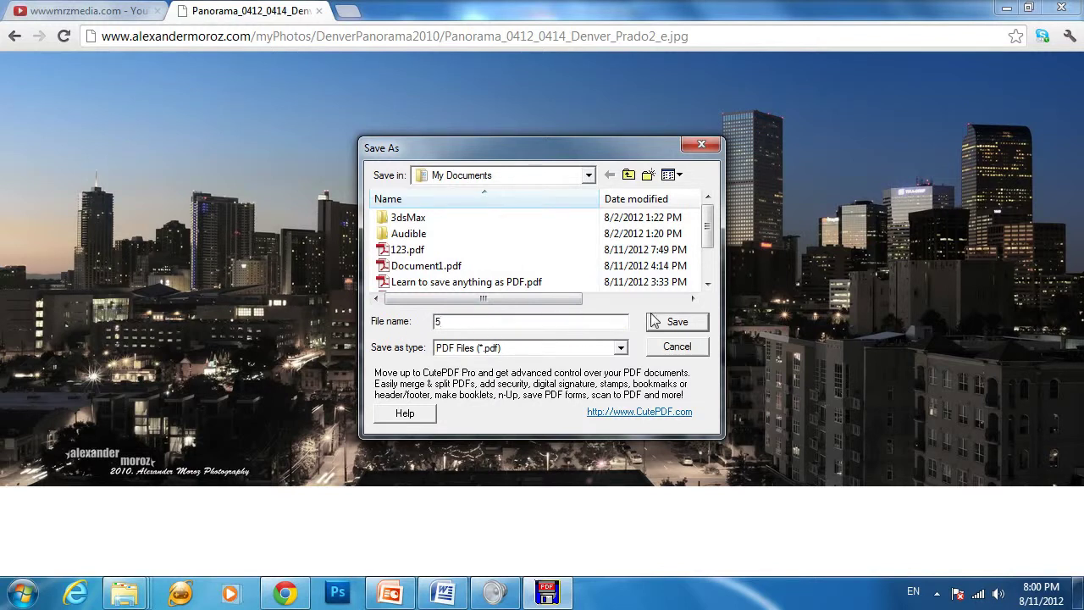
{"action": "left_click", "coordinate": [677, 324]}
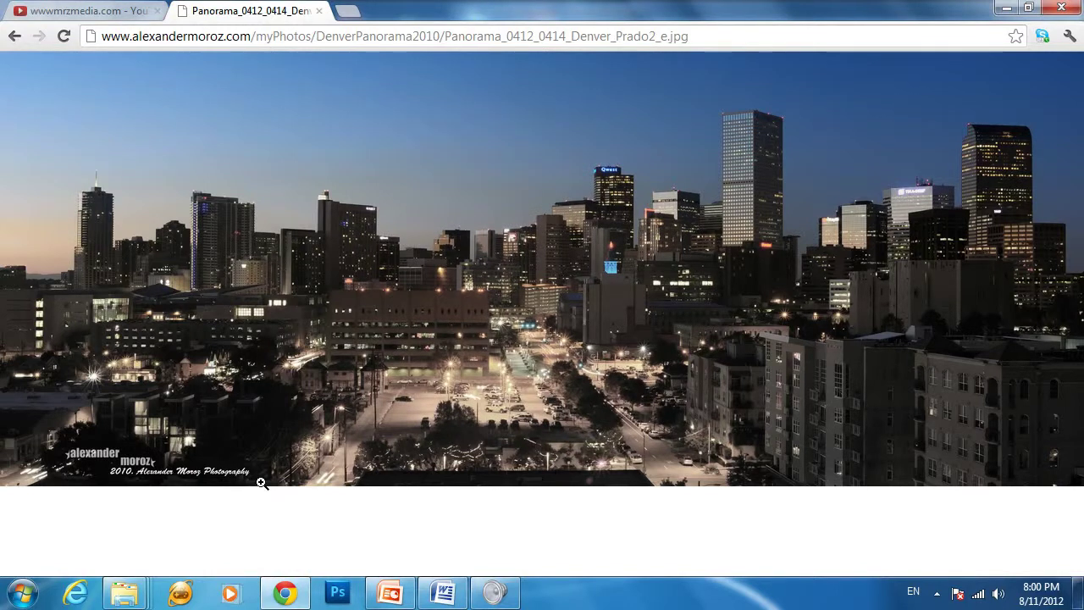
Step: Open 5.pdf from the Documents library window in Adobe Reader
{"action": "mouse_move", "coordinate": [133, 600]}
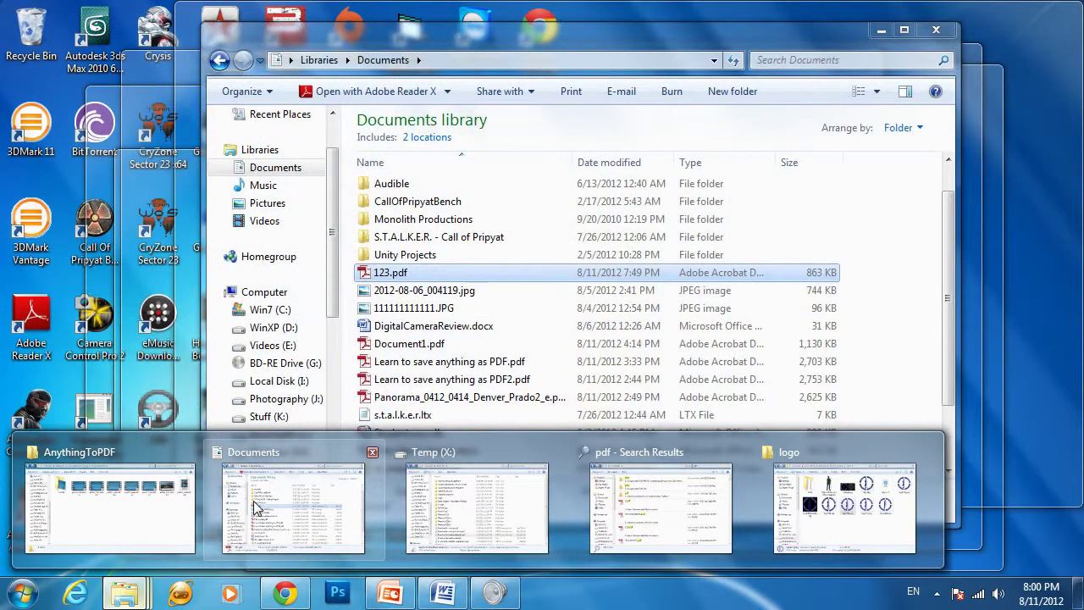
{"action": "left_click", "coordinate": [255, 501]}
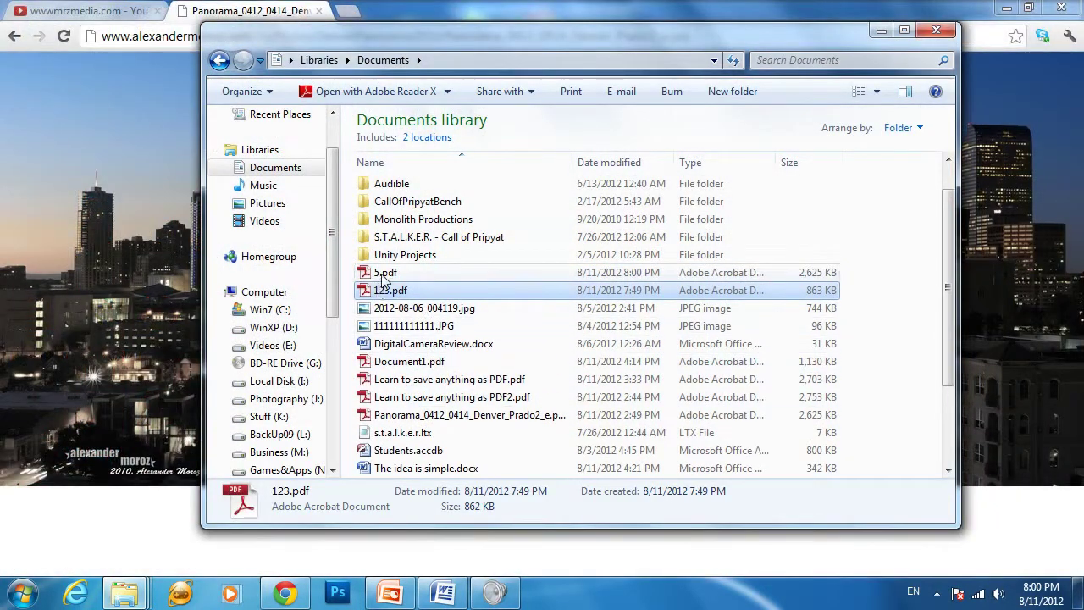
{"action": "double_click", "coordinate": [387, 274]}
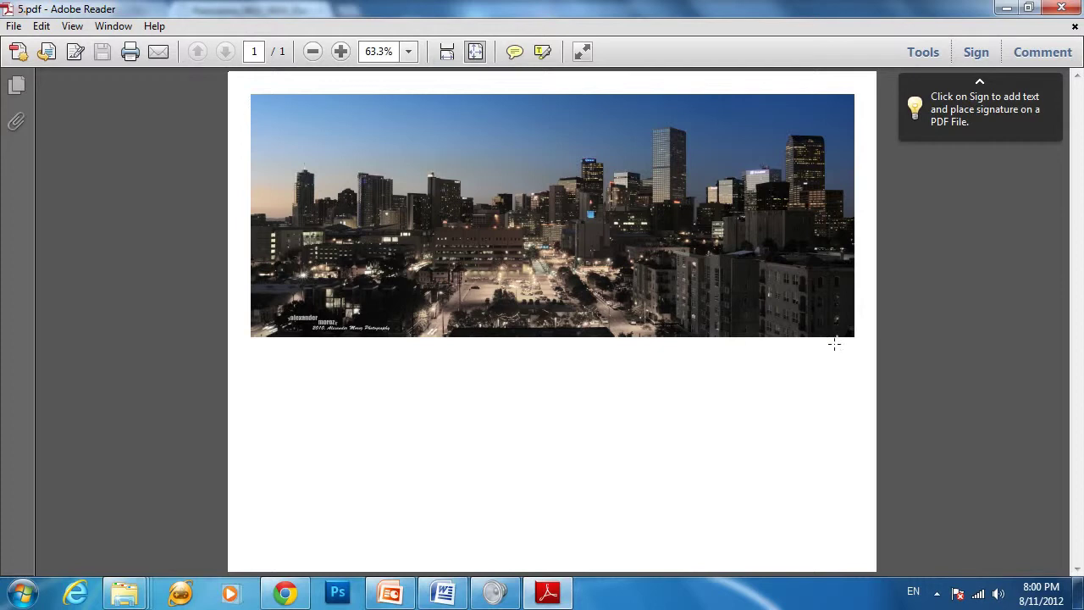
Step: Zoom 5.pdf in from 75% up to 150% to inspect the skyline
{"action": "left_click", "coordinate": [683, 235]}
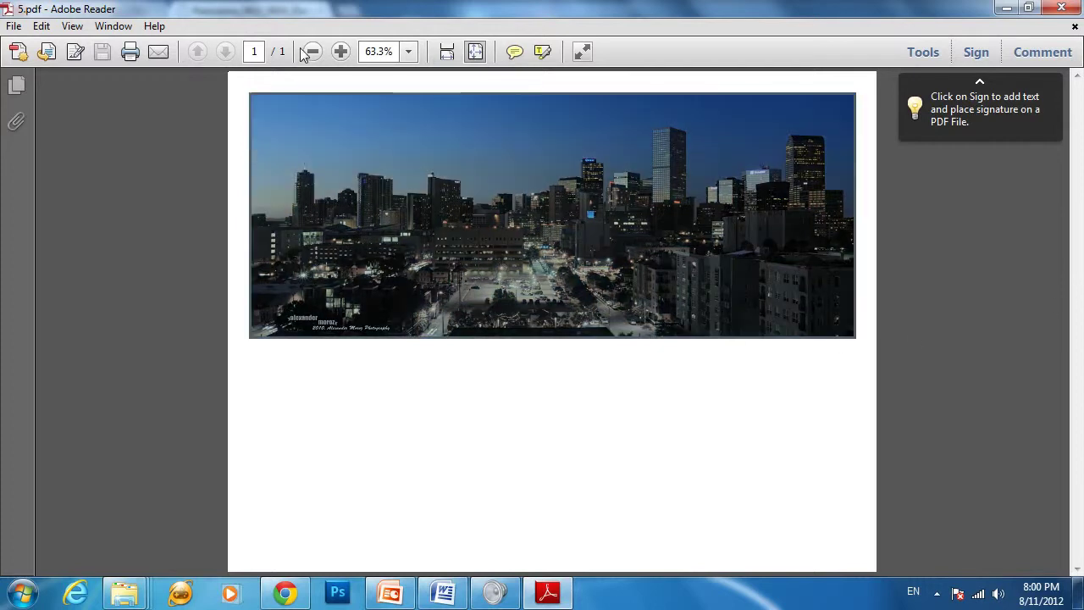
{"action": "left_click", "coordinate": [340, 51]}
{"action": "left_click", "coordinate": [341, 52]}
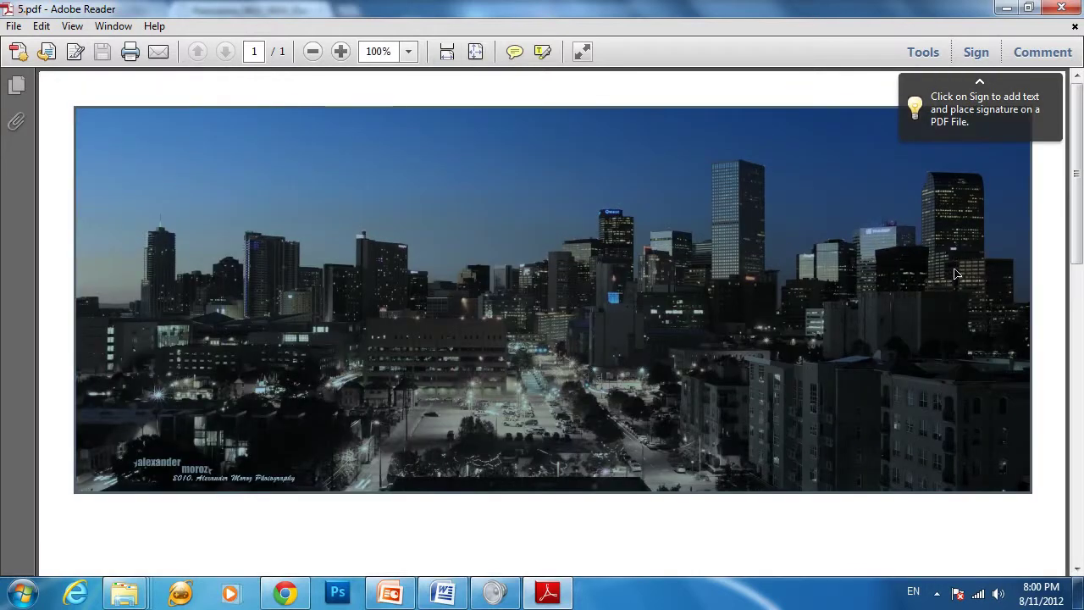
{"action": "left_click", "coordinate": [1061, 319]}
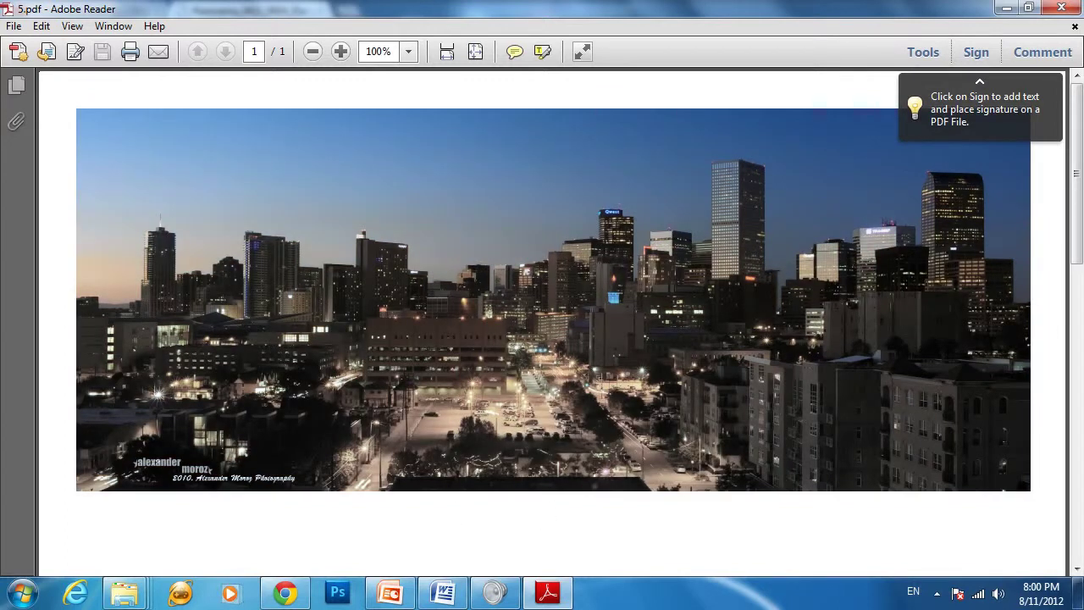
{"action": "left_click", "coordinate": [342, 52]}
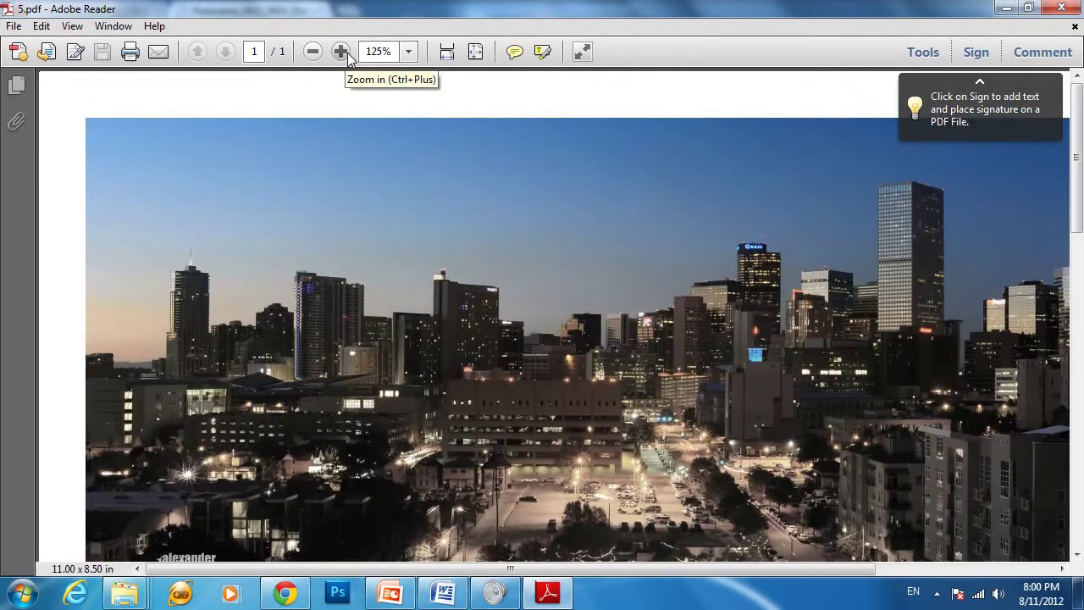
{"action": "scroll", "coordinate": [949, 378], "scroll_direction": "down", "scroll_amount": 2}
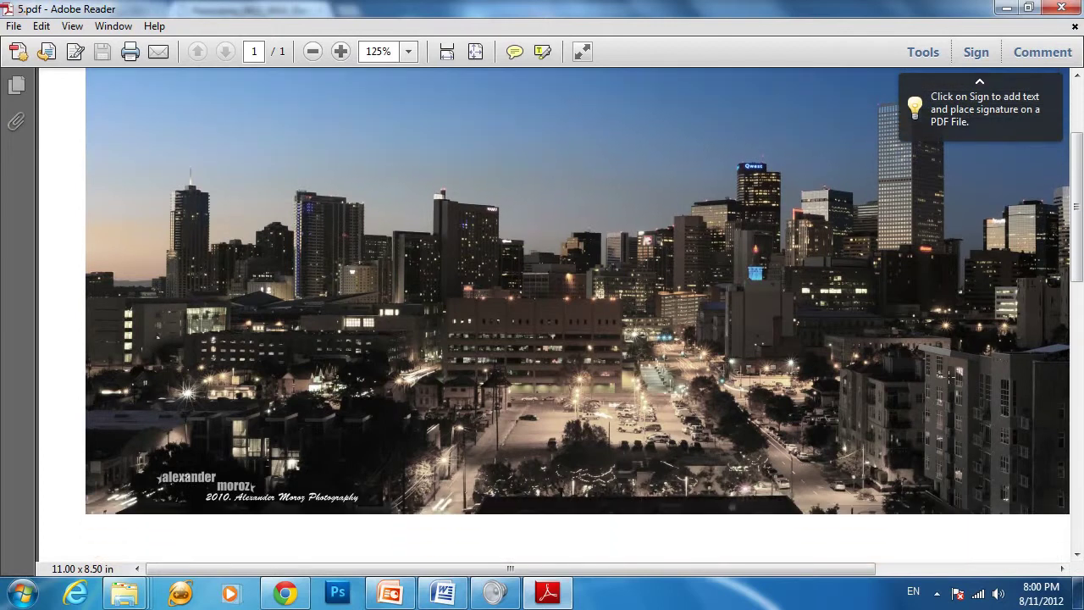
{"action": "left_click", "coordinate": [341, 52]}
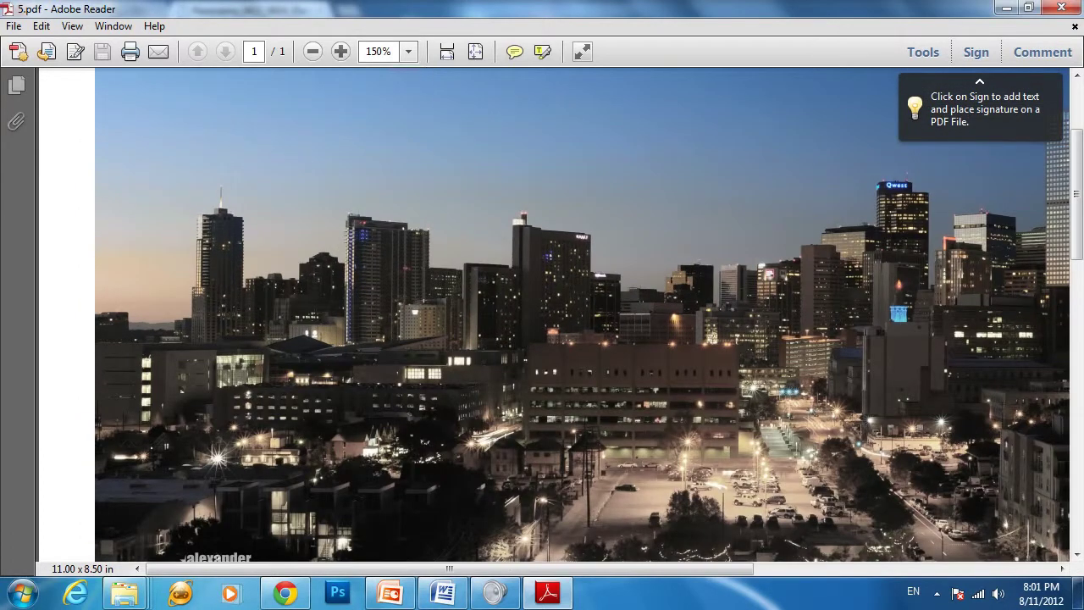
{"action": "scroll", "coordinate": [593, 423], "scroll_direction": "down", "scroll_amount": 2}
Step: Pan across the panorama, then zoom back out to 100% and review the page
{"action": "left_click_drag", "start_coordinate": [692, 572], "coordinate": [989, 520]}
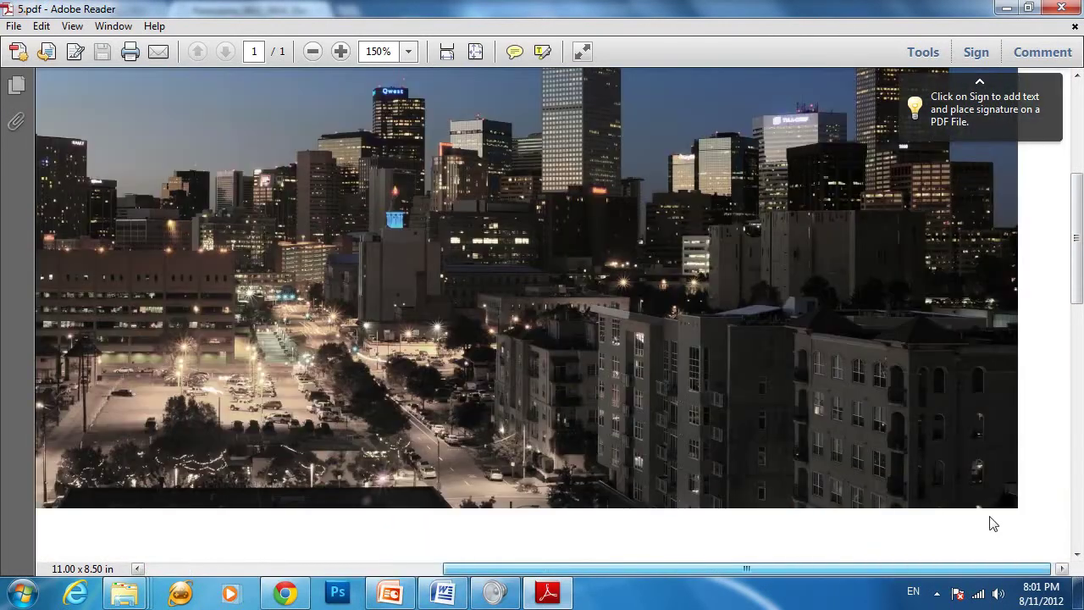
{"action": "scroll", "coordinate": [857, 391], "scroll_direction": "up", "scroll_amount": 3}
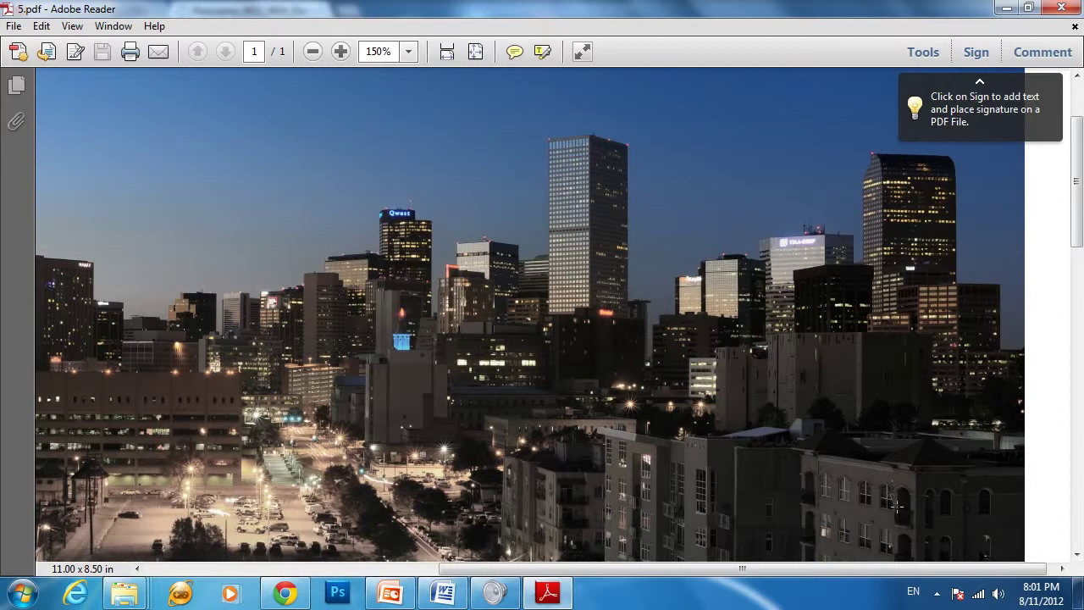
{"action": "left_click_drag", "start_coordinate": [801, 570], "coordinate": [883, 576]}
{"action": "scroll", "coordinate": [765, 537], "scroll_direction": "down", "scroll_amount": 3}
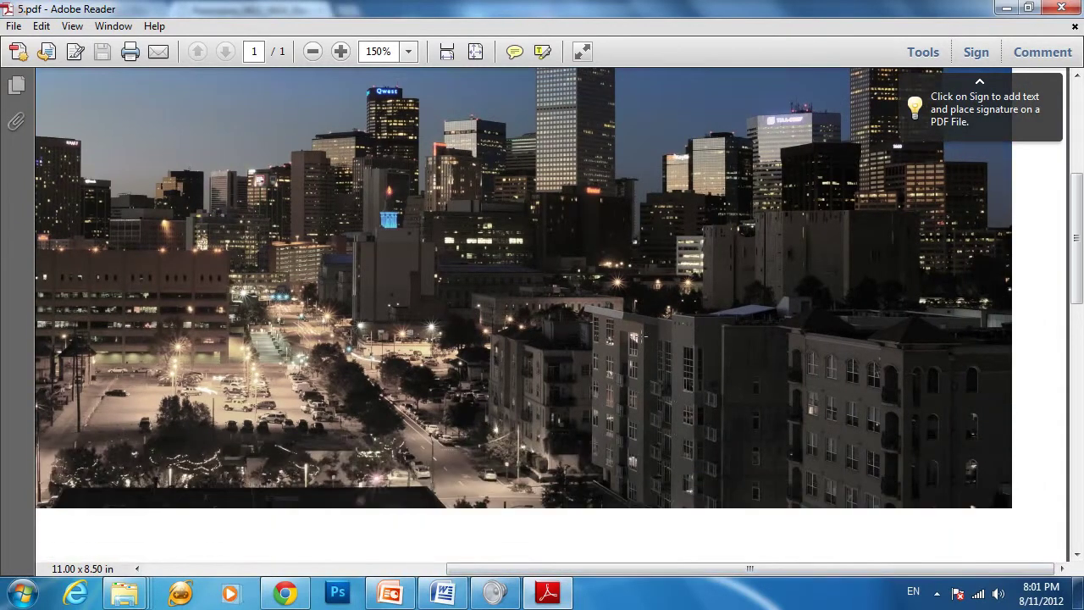
{"action": "left_click_drag", "start_coordinate": [818, 572], "coordinate": [594, 573]}
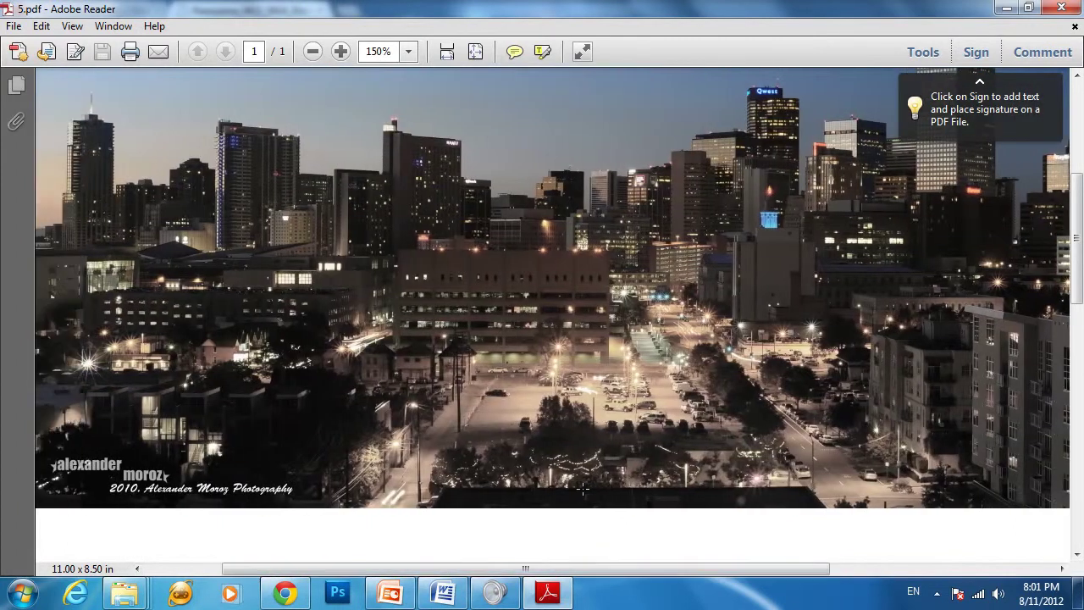
{"action": "left_click", "coordinate": [312, 51]}
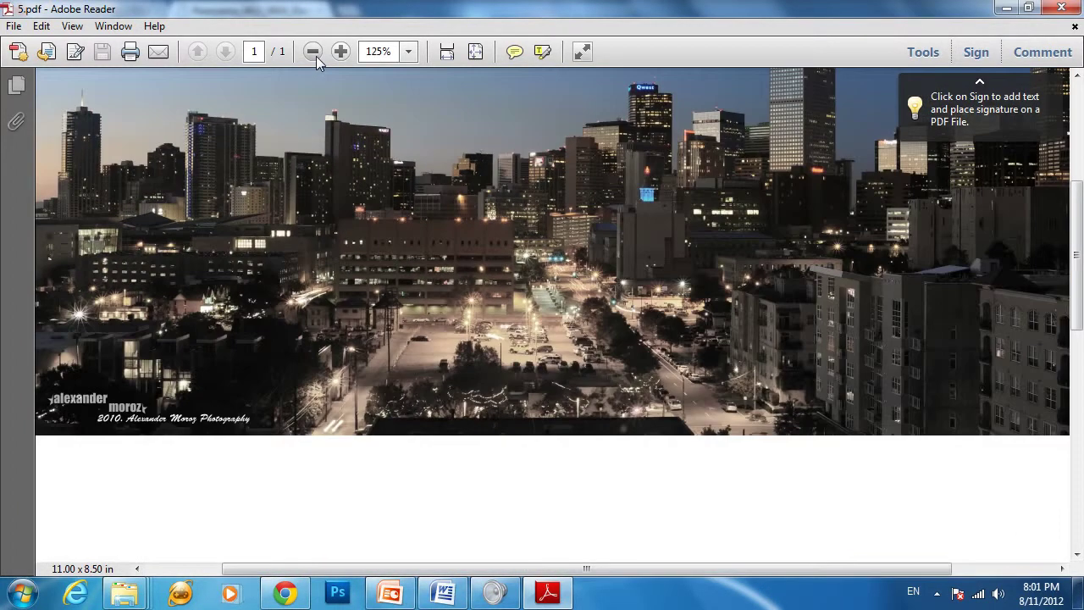
{"action": "left_click", "coordinate": [312, 52]}
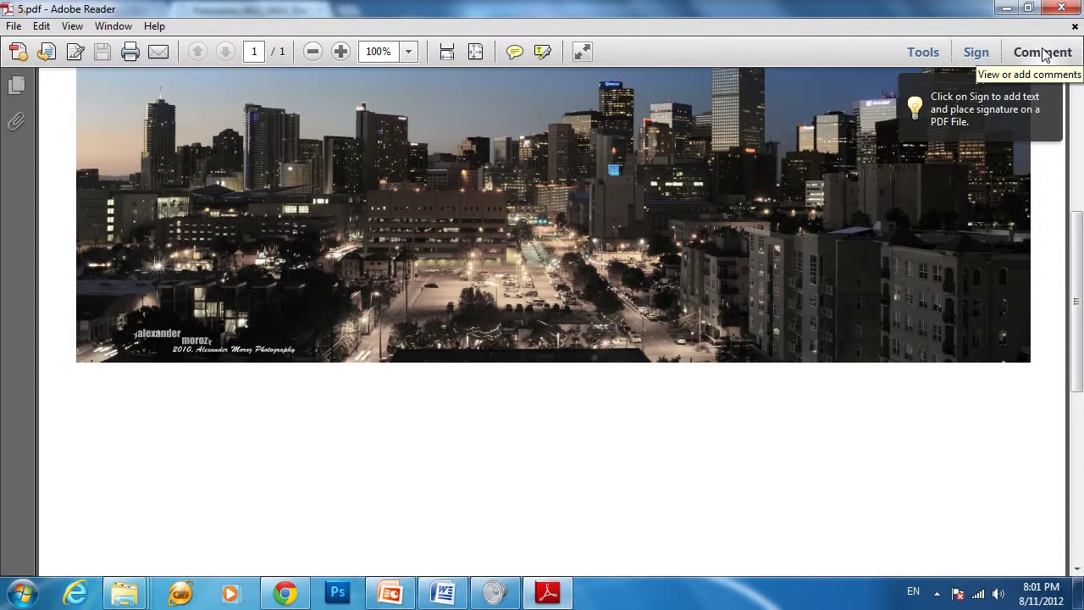
{"action": "scroll", "coordinate": [554, 279], "scroll_direction": "up", "scroll_amount": 3}
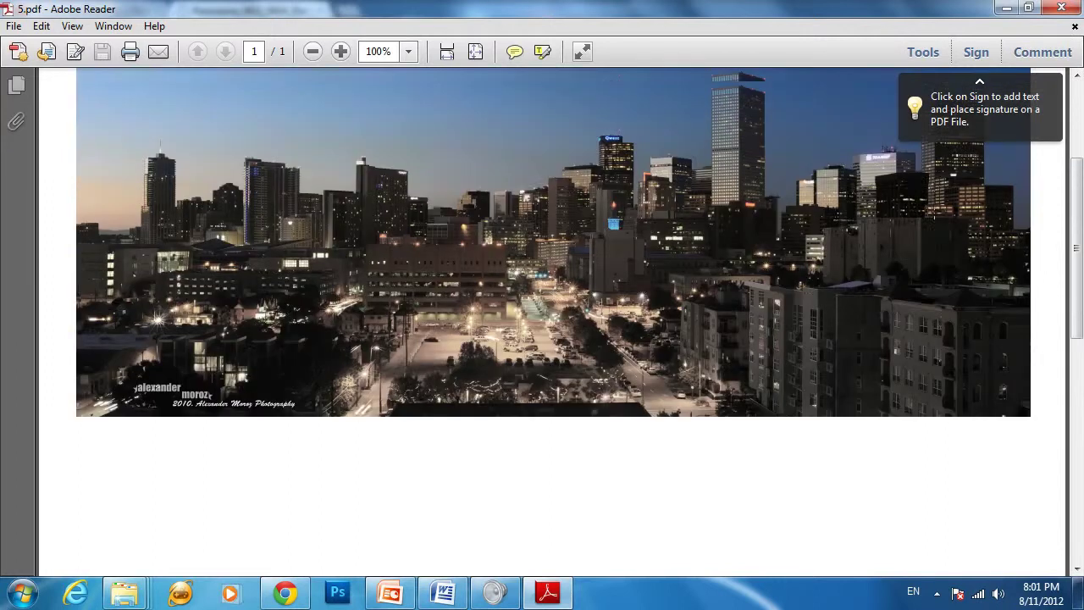
{"action": "scroll", "coordinate": [554, 279], "scroll_direction": "down", "scroll_amount": 1}
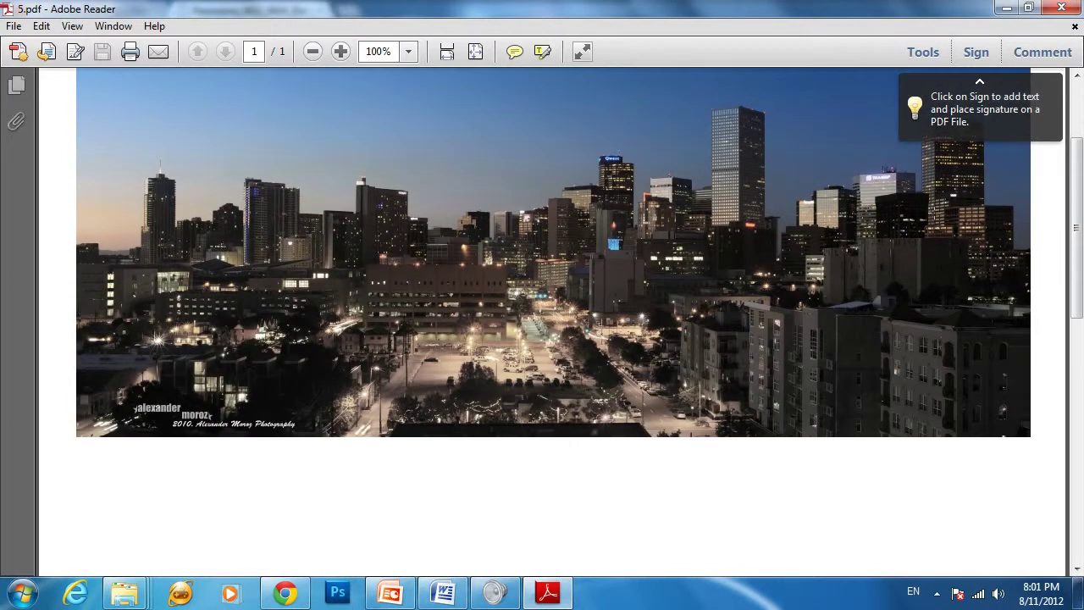
{"action": "scroll", "coordinate": [554, 279], "scroll_direction": "up", "scroll_amount": 1}
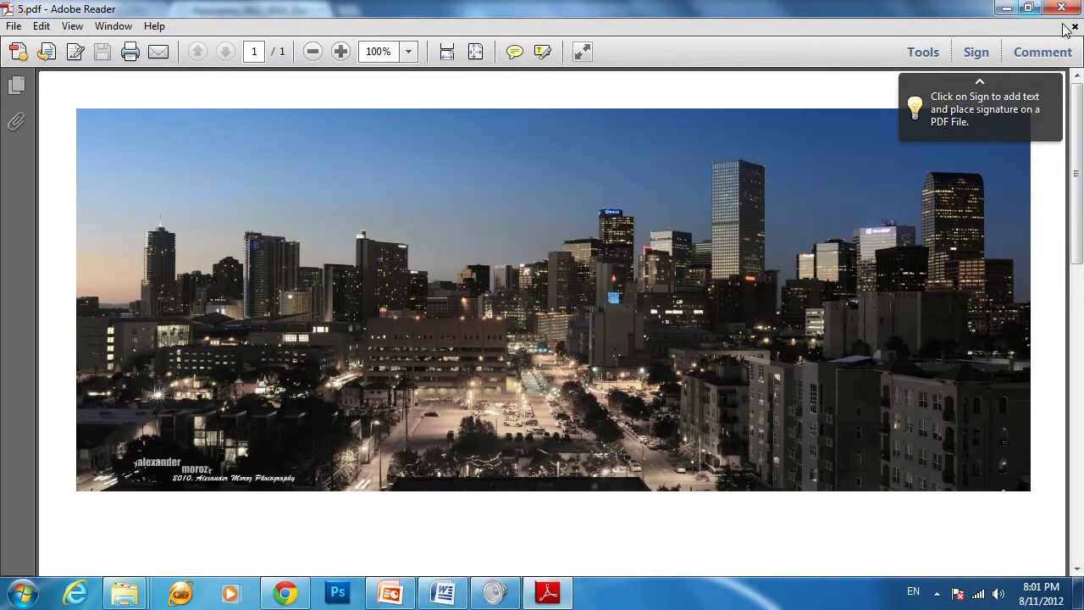
Step: Close 5.pdf, return to Chrome's wwwmrzmedia.com channel tab and open its context menu
{"action": "left_click", "coordinate": [1062, 10]}
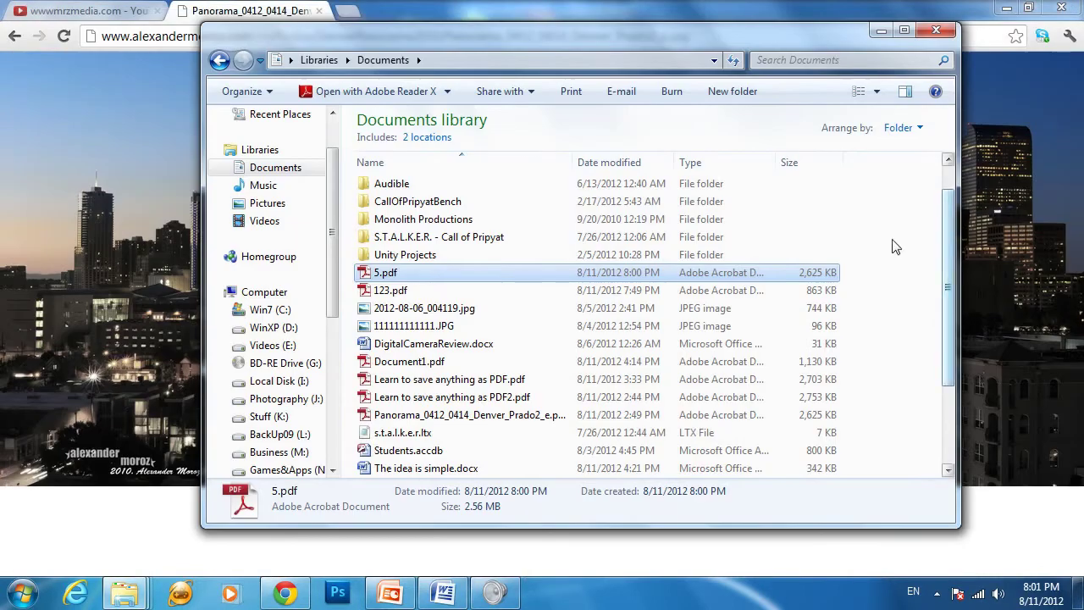
{"action": "left_click", "coordinate": [133, 227]}
{"action": "left_click", "coordinate": [133, 227]}
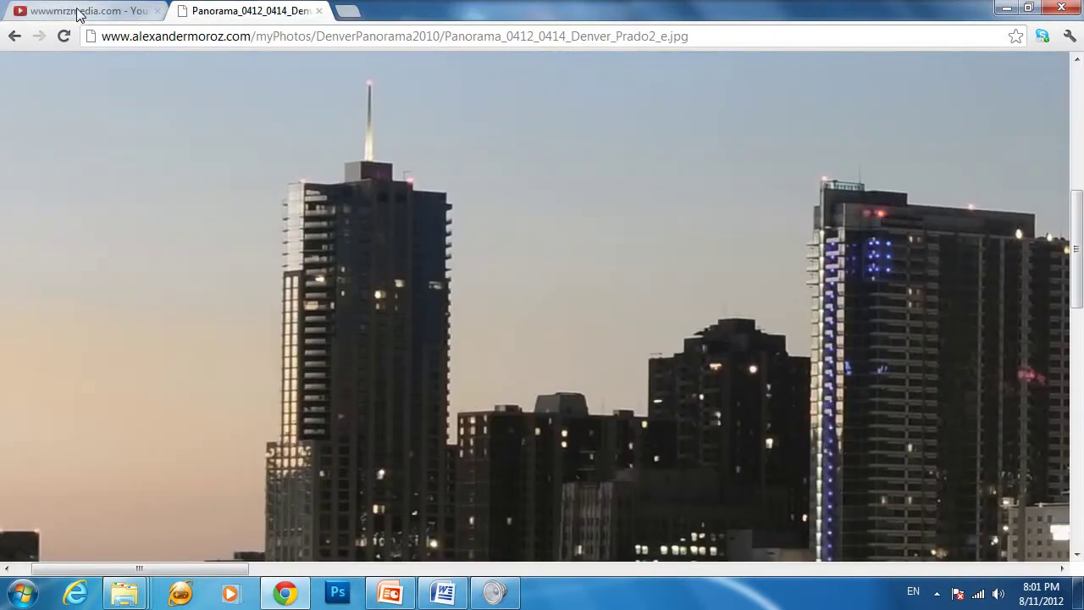
{"action": "left_click", "coordinate": [78, 12]}
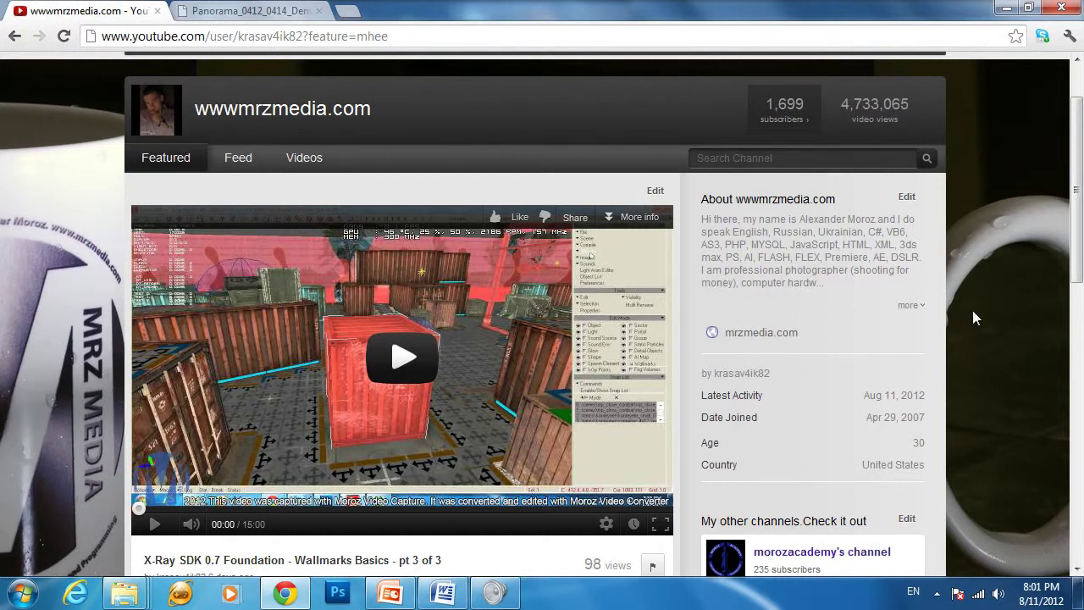
{"action": "right_click", "coordinate": [1009, 289]}
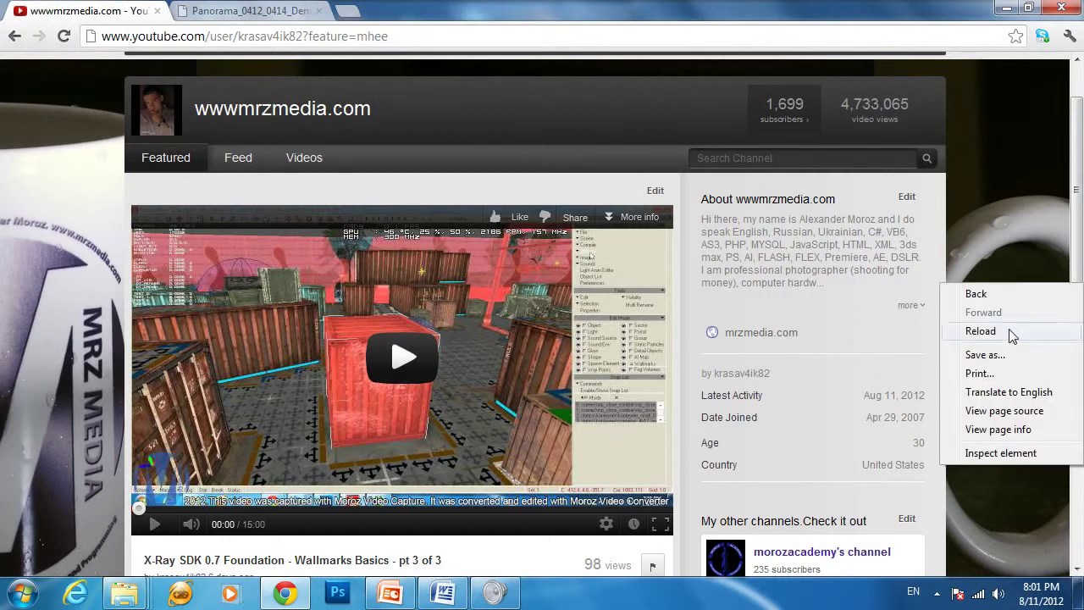
Step: Print-preview the channel page to CutePDF Writer in Landscape and Color, reviewing its 3 sheets
{"action": "left_click", "coordinate": [988, 374]}
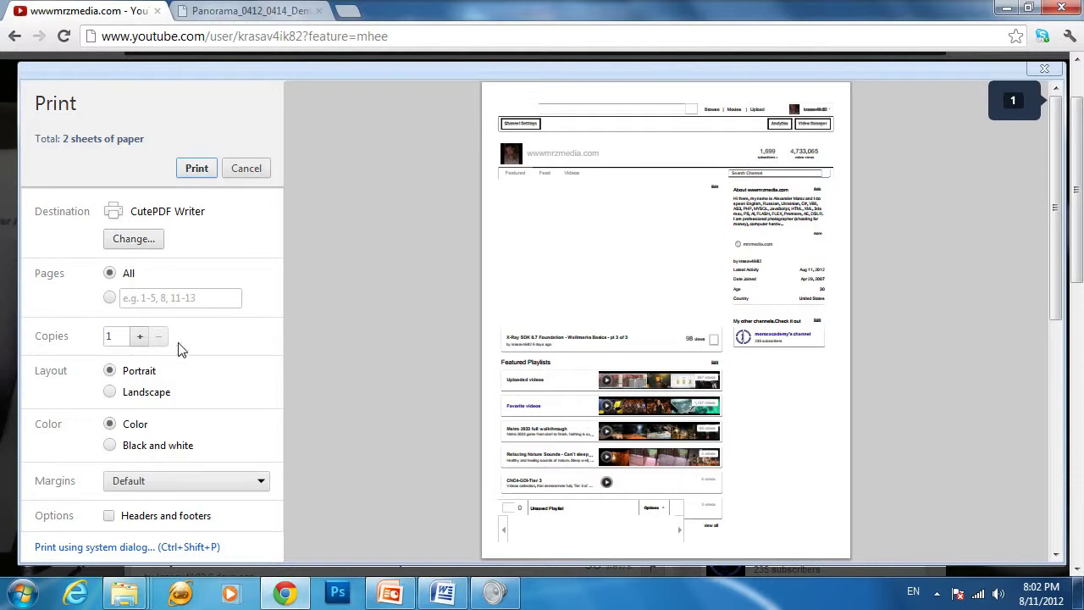
{"action": "left_click", "coordinate": [148, 396]}
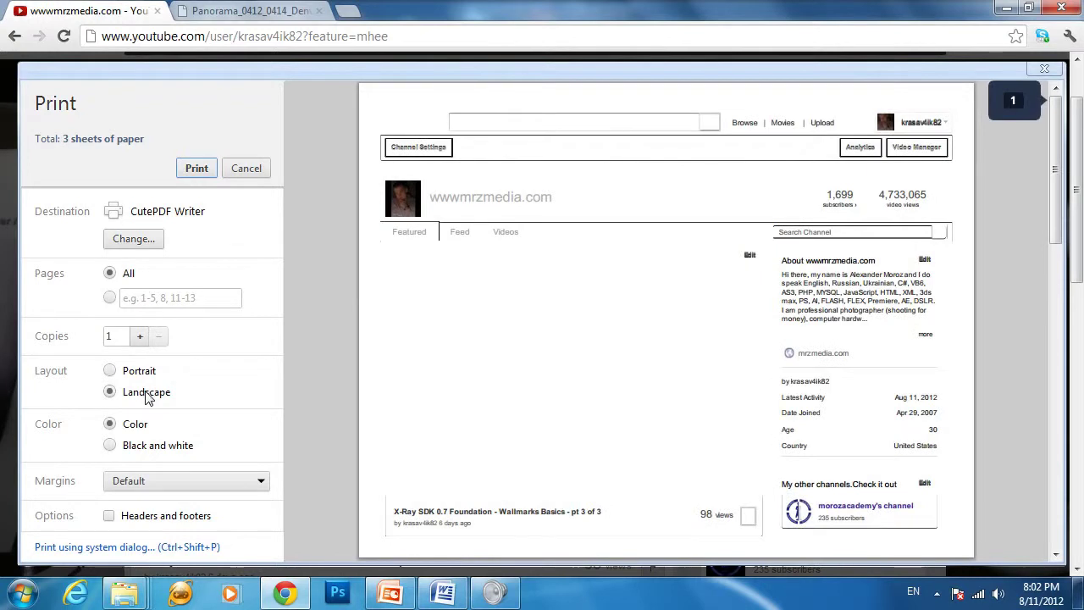
{"action": "left_click", "coordinate": [140, 449]}
{"action": "left_click", "coordinate": [132, 430]}
{"action": "scroll", "coordinate": [613, 211], "scroll_direction": "down", "scroll_amount": 6}
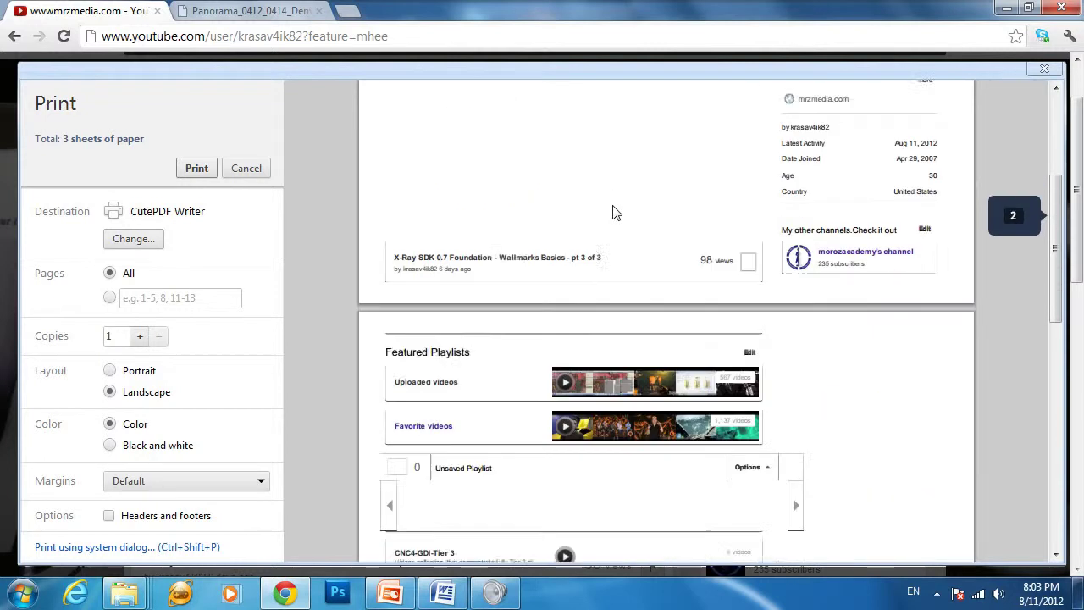
{"action": "scroll", "coordinate": [615, 212], "scroll_direction": "down", "scroll_amount": 5}
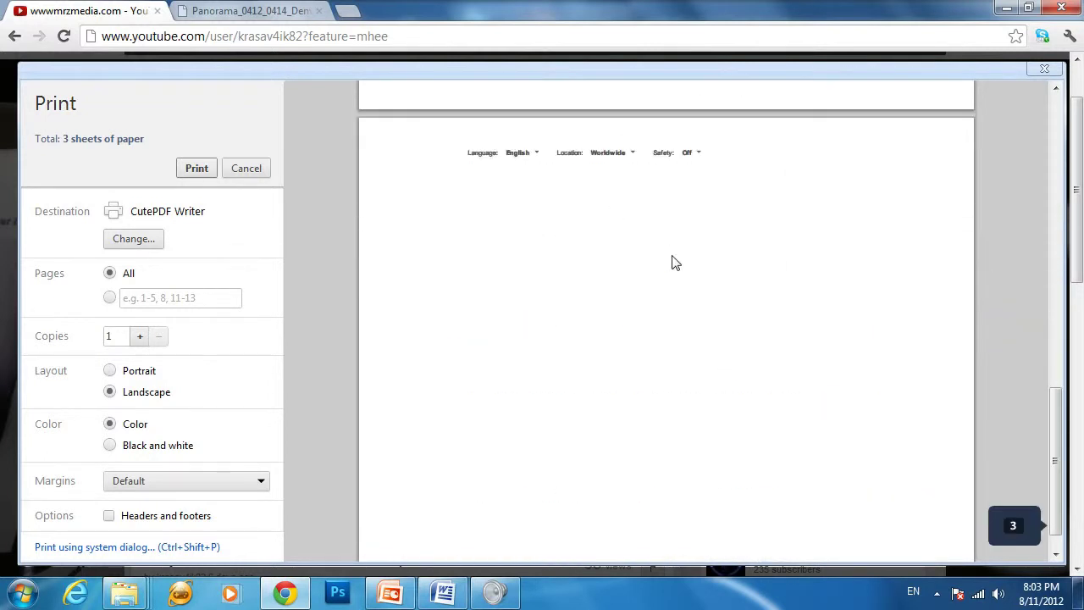
{"action": "scroll", "coordinate": [702, 254], "scroll_direction": "up", "scroll_amount": 6}
{"action": "scroll", "coordinate": [702, 265], "scroll_direction": "up", "scroll_amount": 5}
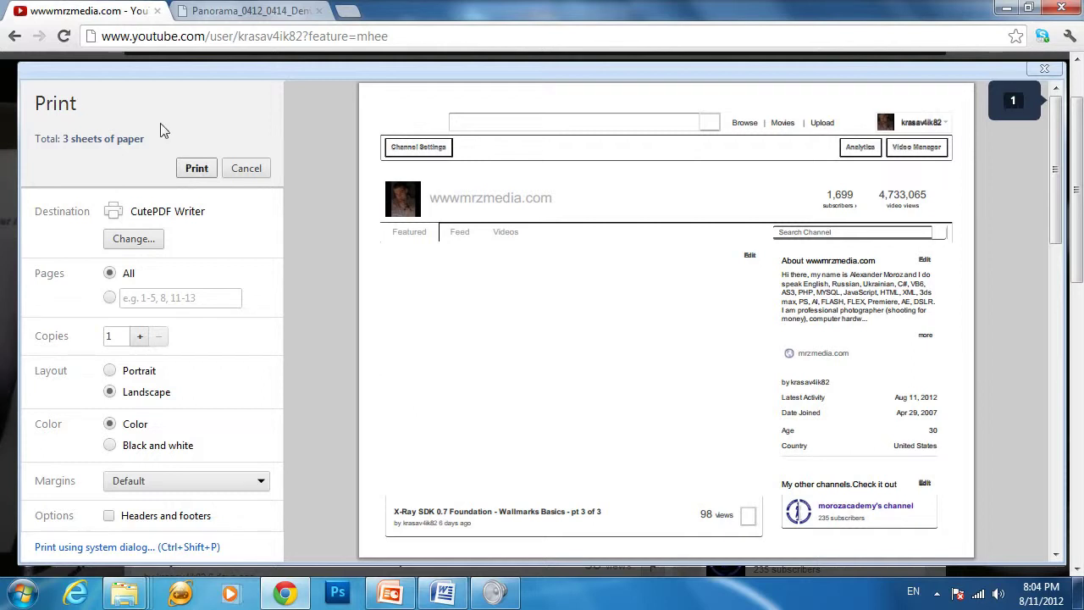
Step: Print the channel page via CutePDF Writer, replacing the existing wwwmrzmedia.pdf
{"action": "left_click", "coordinate": [185, 168]}
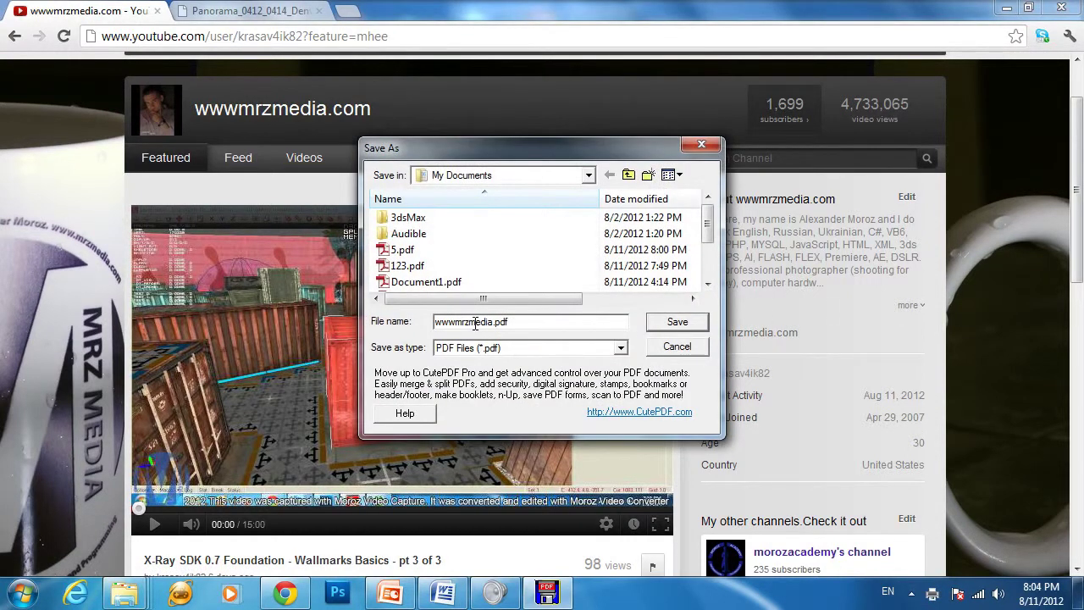
{"action": "left_click", "coordinate": [671, 327]}
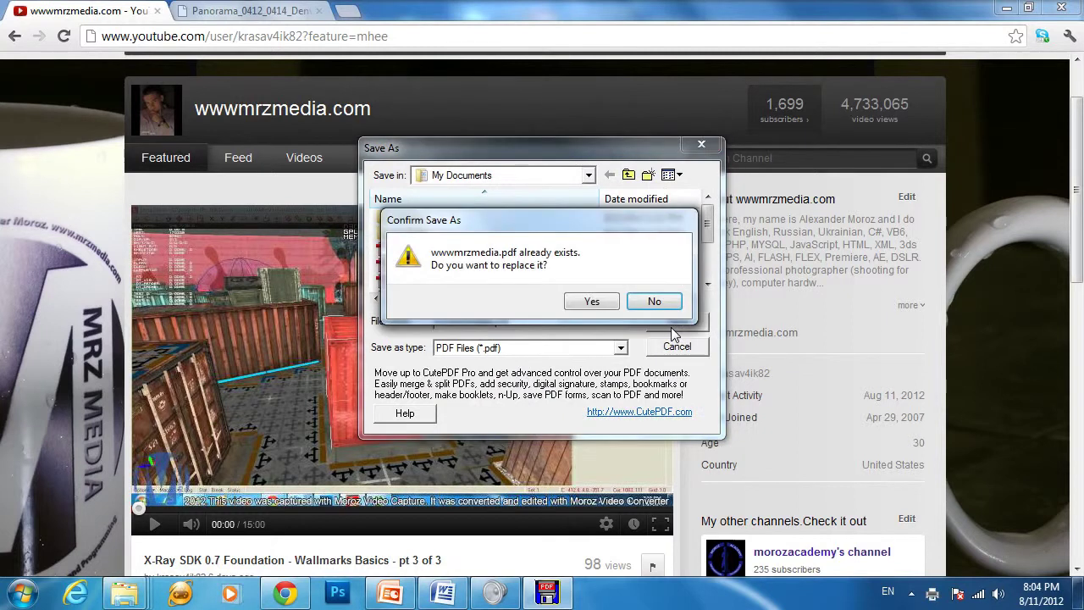
{"action": "left_click", "coordinate": [595, 307]}
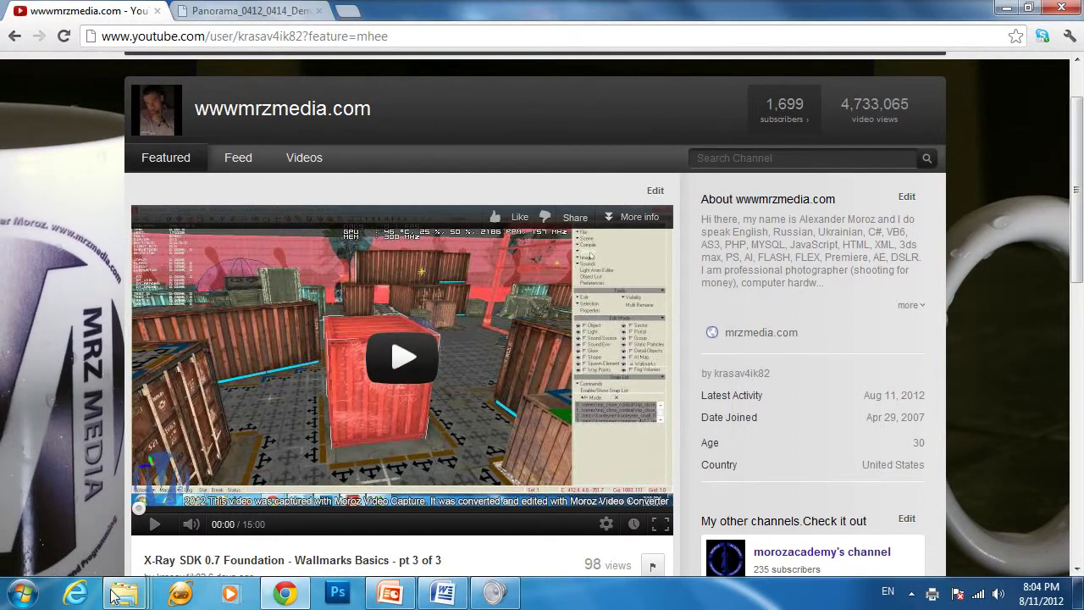
Step: Open wwwmrzmedia.pdf from the Documents folder in Adobe Reader
{"action": "mouse_move", "coordinate": [123, 597]}
{"action": "left_click", "coordinate": [288, 518]}
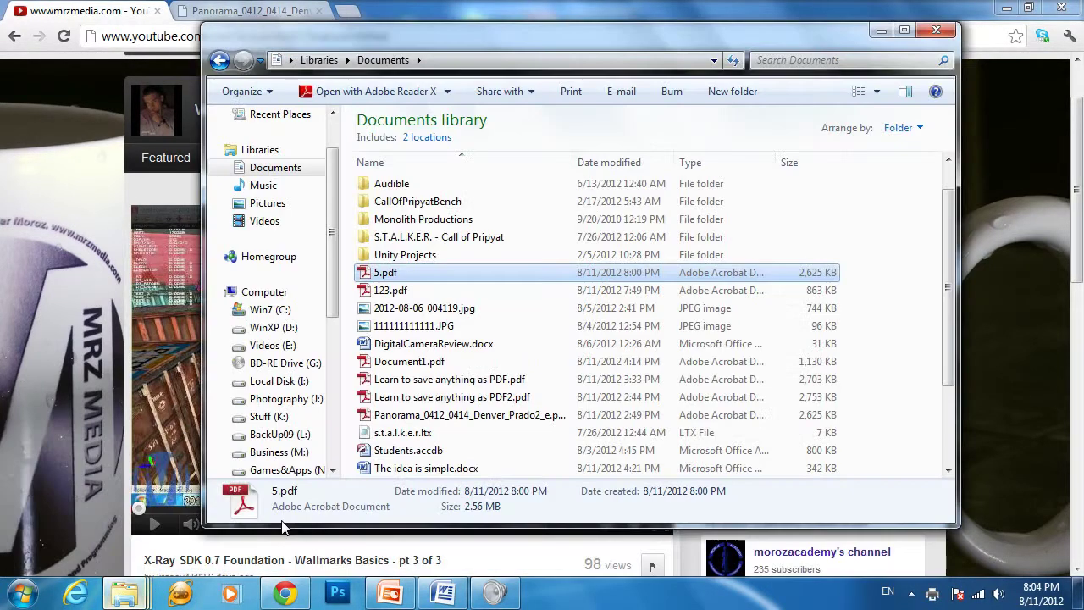
{"action": "scroll", "coordinate": [432, 372], "scroll_direction": "down", "scroll_amount": 2}
{"action": "double_click", "coordinate": [438, 381]}
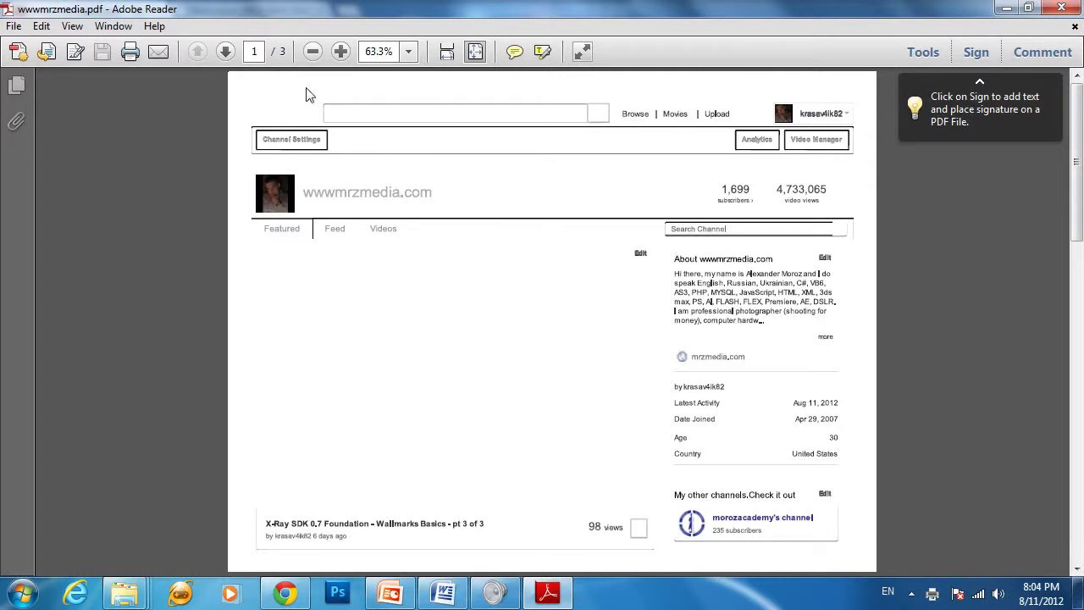
Step: Zoom the channel PDF to 100% and scroll through its three pages
{"action": "left_click", "coordinate": [341, 52]}
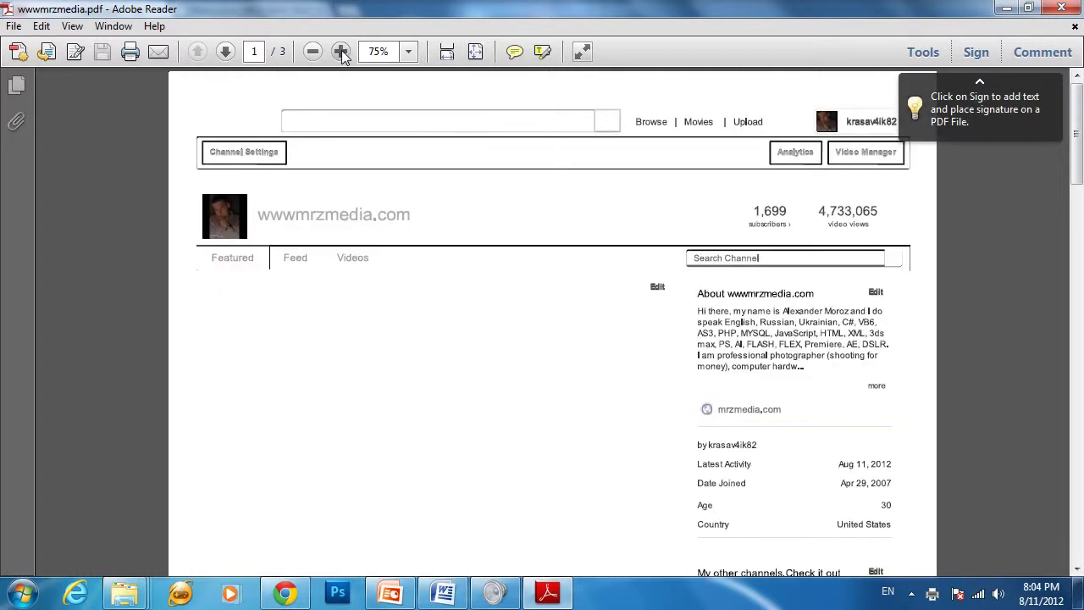
{"action": "left_click", "coordinate": [342, 51]}
{"action": "scroll", "coordinate": [498, 257], "scroll_direction": "down", "scroll_amount": 1}
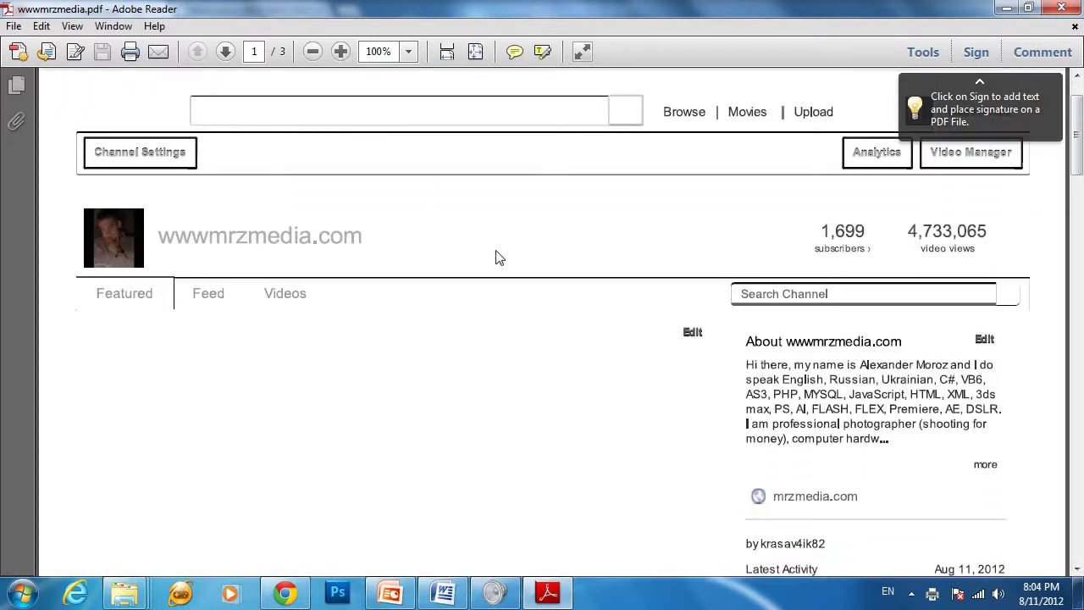
{"action": "scroll", "coordinate": [498, 257], "scroll_direction": "down", "scroll_amount": 10}
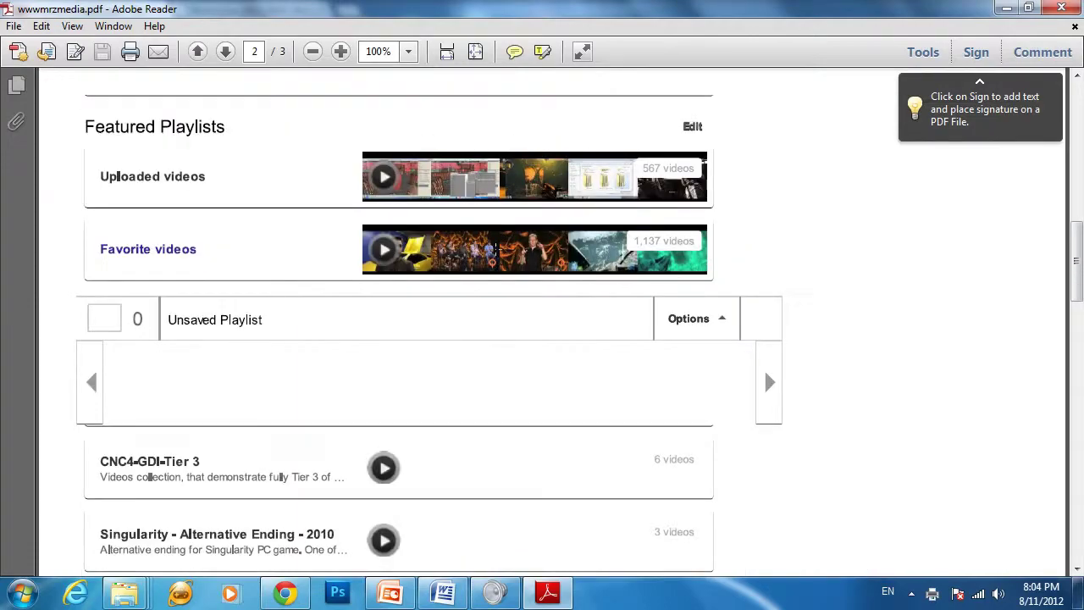
{"action": "scroll", "coordinate": [498, 257], "scroll_direction": "up", "scroll_amount": 5}
{"action": "scroll", "coordinate": [498, 257], "scroll_direction": "down", "scroll_amount": 6}
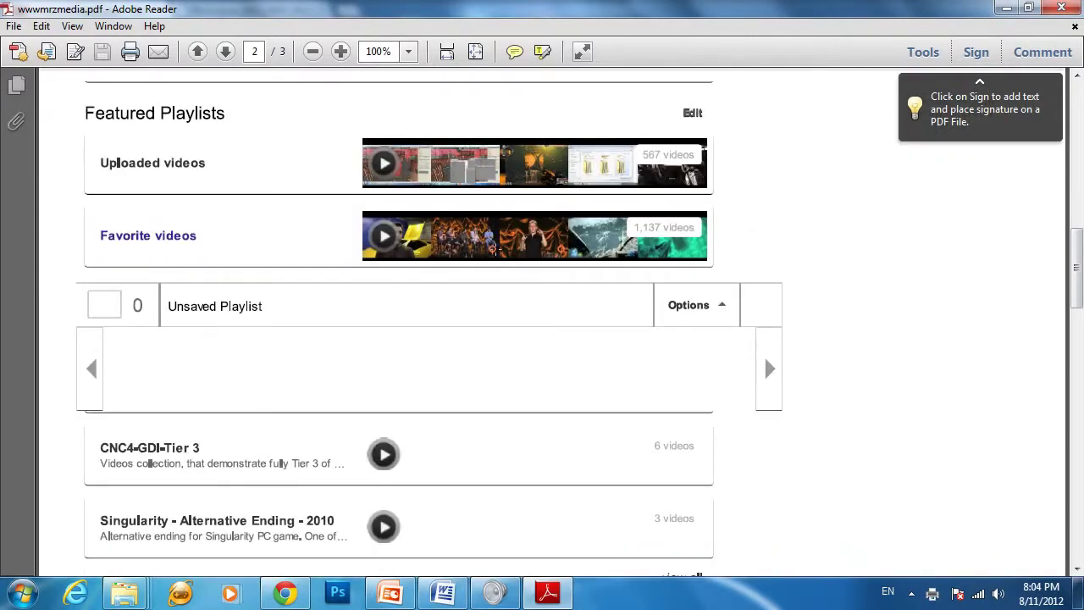
{"action": "scroll", "coordinate": [498, 257], "scroll_direction": "down", "scroll_amount": 8}
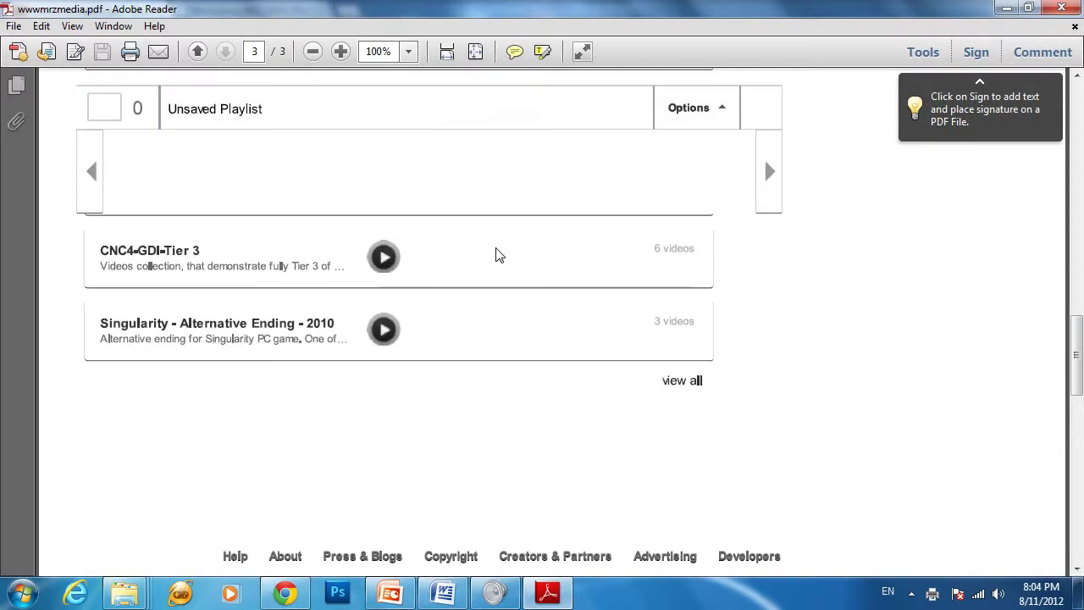
{"action": "scroll", "coordinate": [498, 256], "scroll_direction": "up", "scroll_amount": 12}
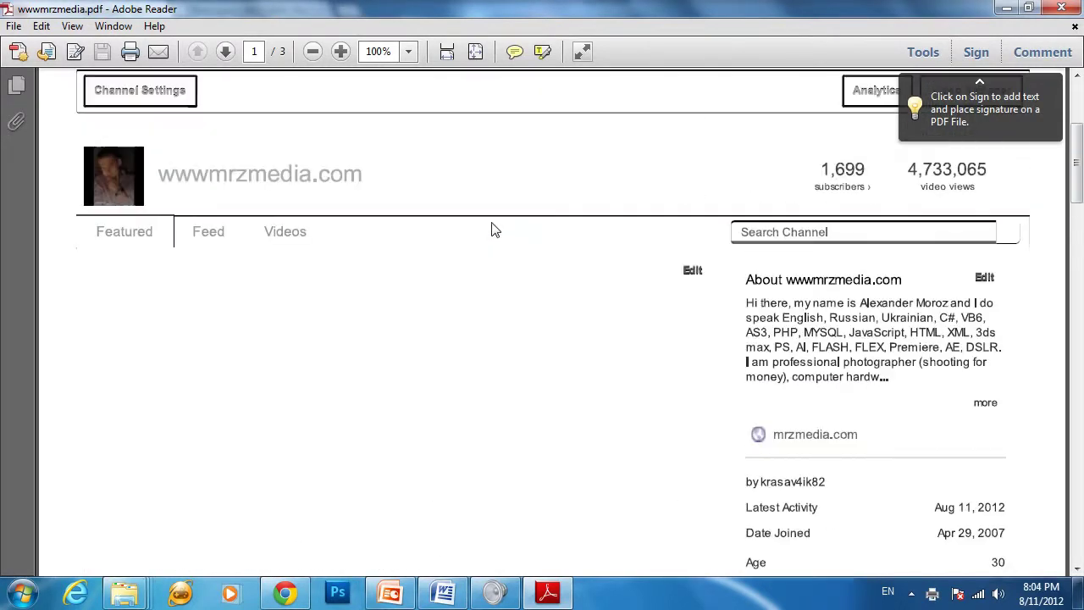
{"action": "scroll", "coordinate": [496, 229], "scroll_direction": "up", "scroll_amount": 2}
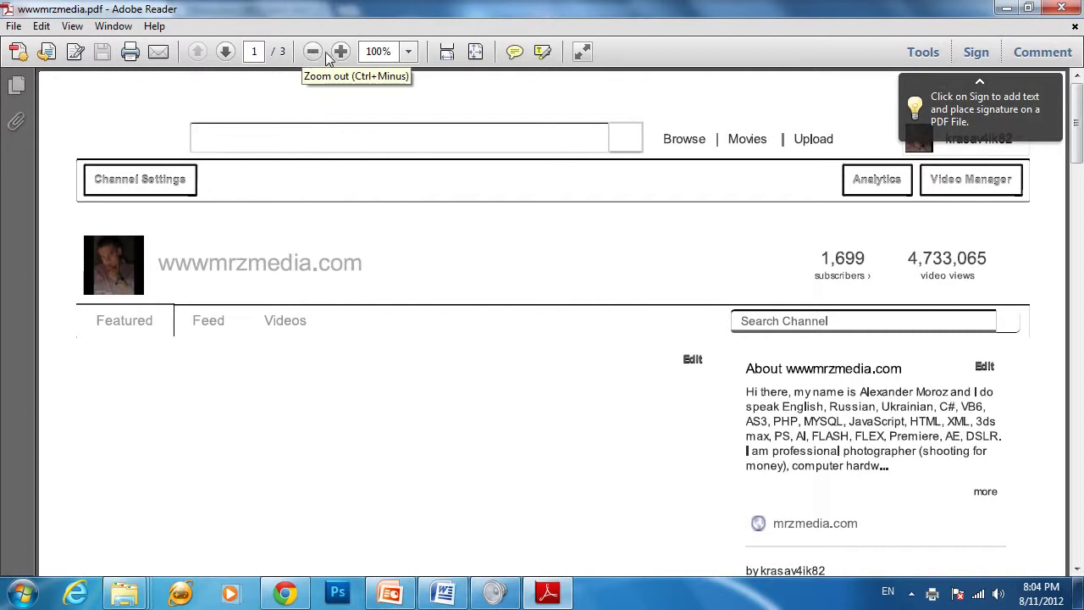
Step: Zoom to 150% and back down to 75%, then close the PDF and return to Chrome
{"action": "left_click", "coordinate": [340, 52]}
{"action": "left_click", "coordinate": [341, 52]}
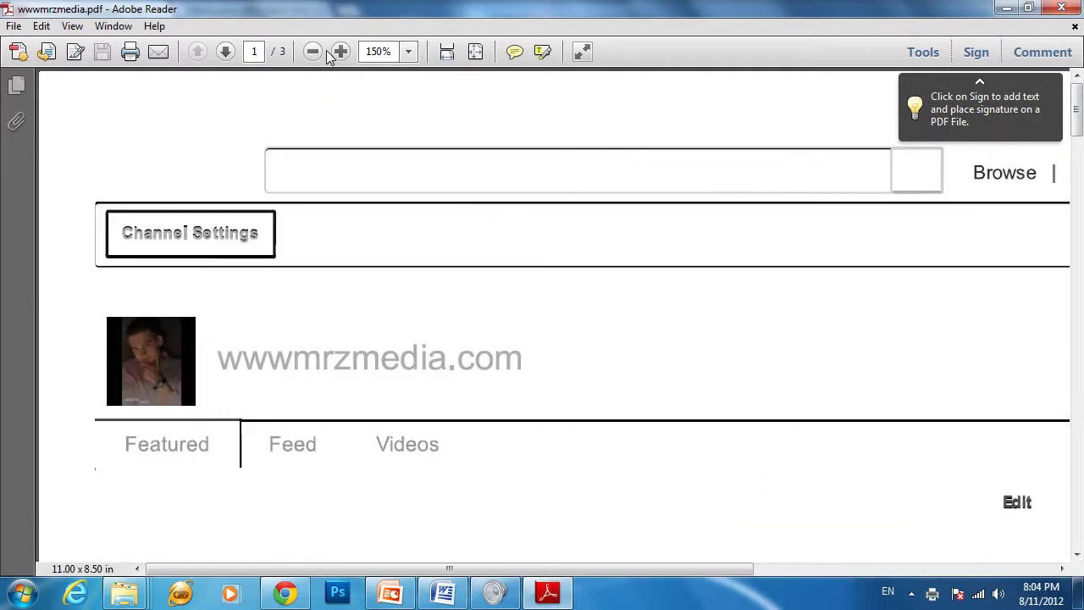
{"action": "left_click", "coordinate": [313, 52]}
{"action": "left_click", "coordinate": [312, 52]}
{"action": "left_click", "coordinate": [313, 52]}
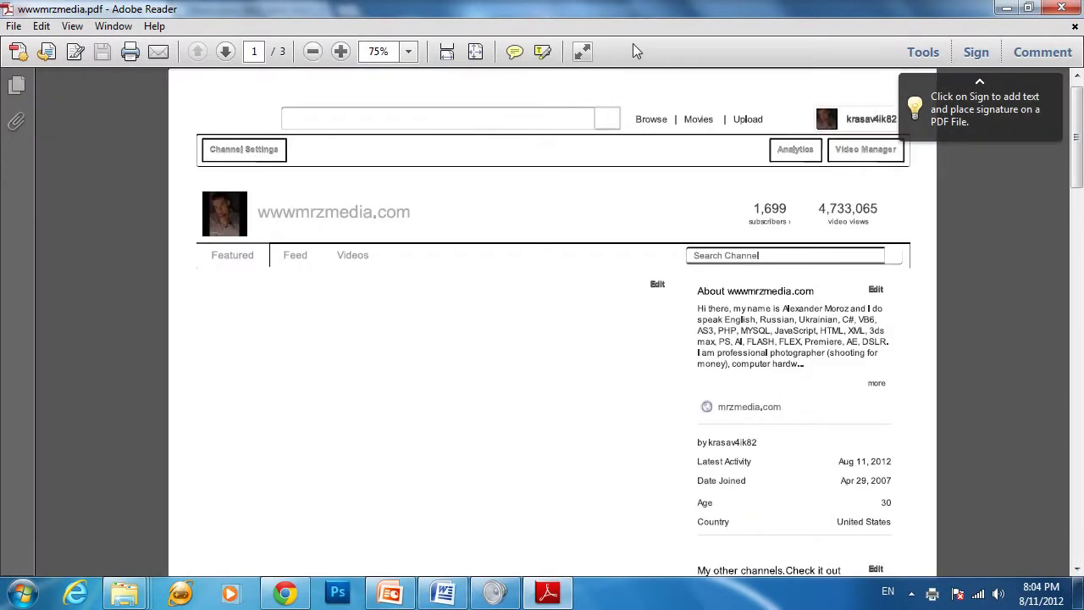
{"action": "left_click", "coordinate": [1062, 7]}
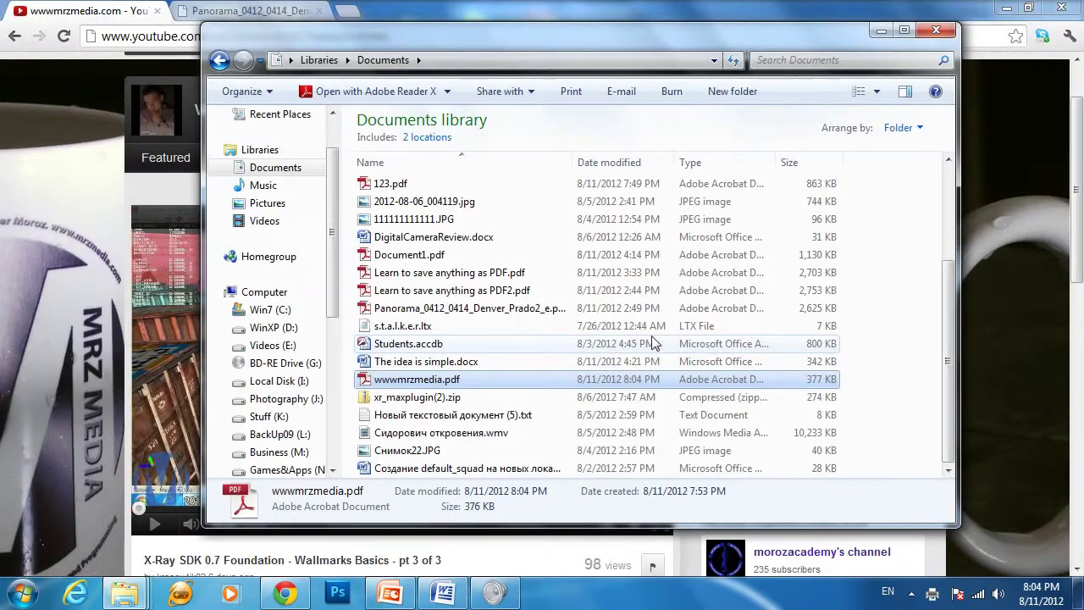
{"action": "left_click", "coordinate": [996, 320]}
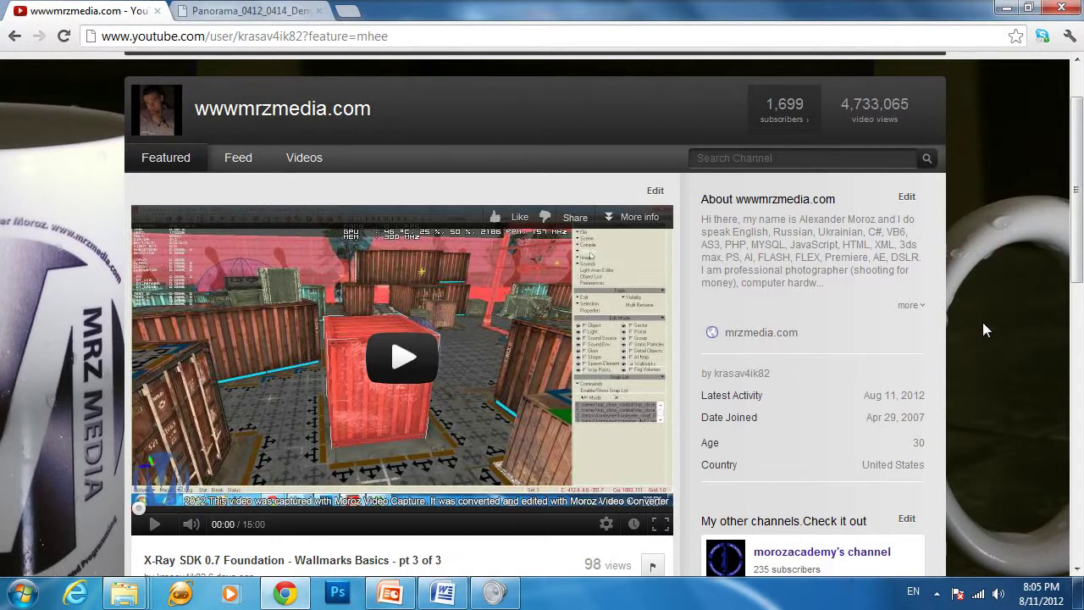
Step: Bring The idea is simple document to the front in Word and scroll through it
{"action": "left_click", "coordinate": [453, 596]}
{"action": "scroll", "coordinate": [833, 390], "scroll_direction": "up", "scroll_amount": 8}
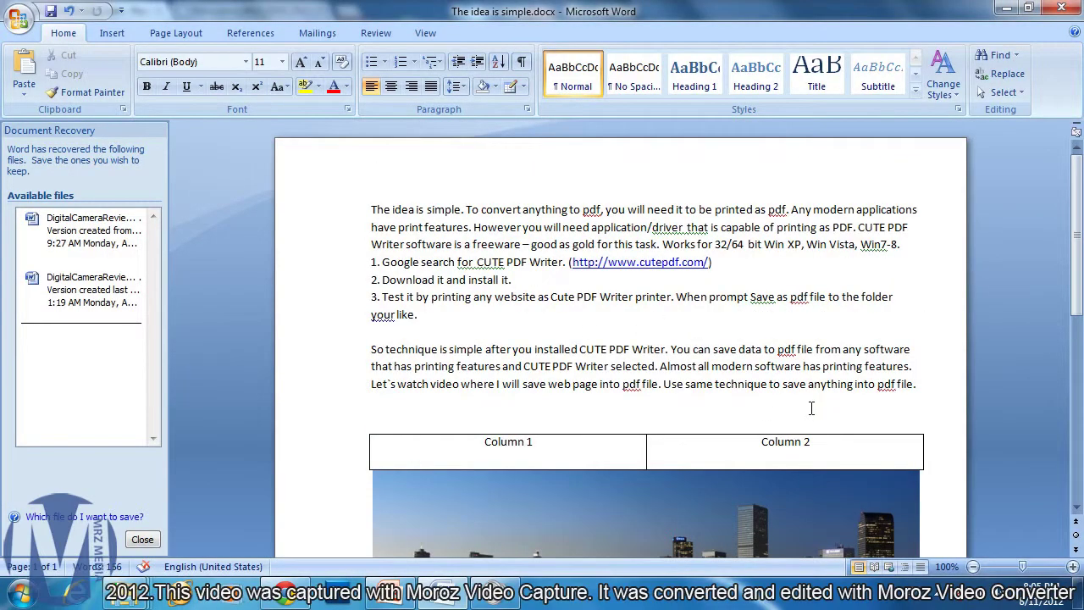
{"action": "scroll", "coordinate": [810, 408], "scroll_direction": "down", "scroll_amount": 4}
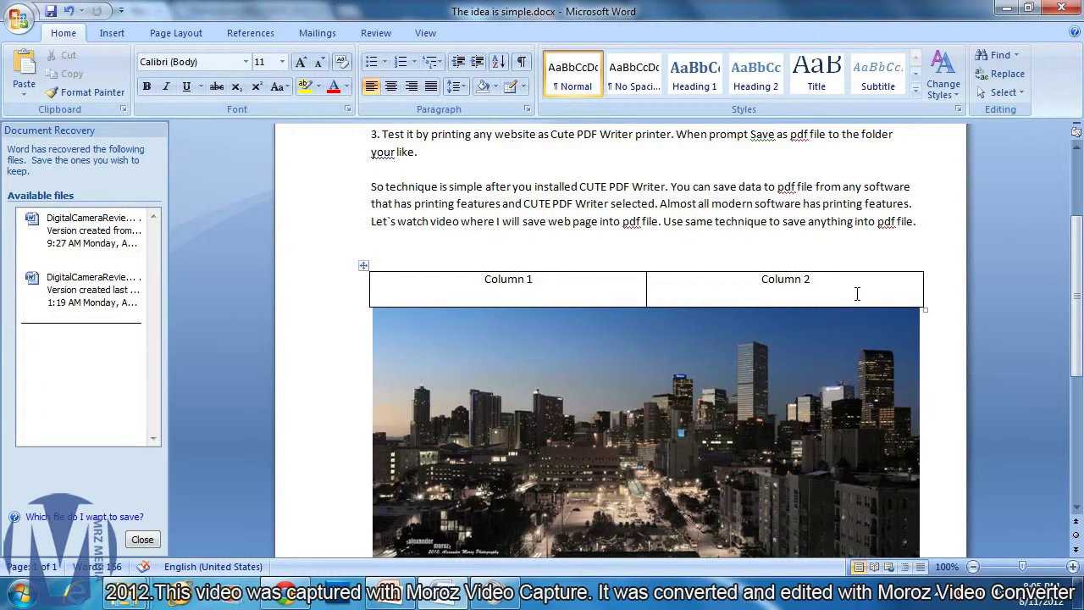
{"action": "scroll", "coordinate": [767, 399], "scroll_direction": "down", "scroll_amount": 3}
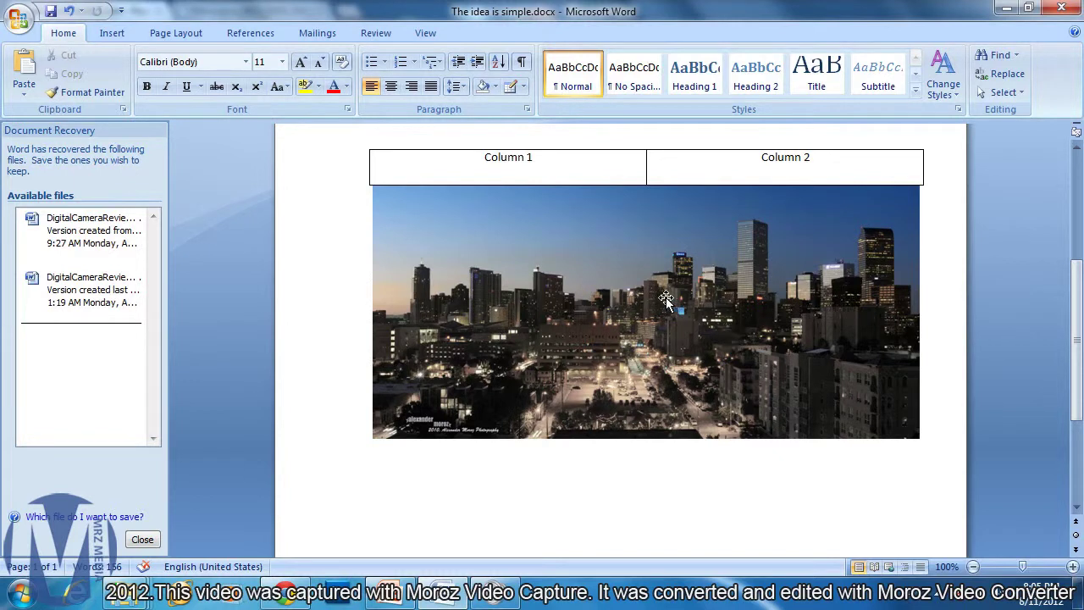
Step: Review the Column 1 table's borders and shading, then bring up the Office menu's Print options
{"action": "left_click", "coordinate": [548, 168]}
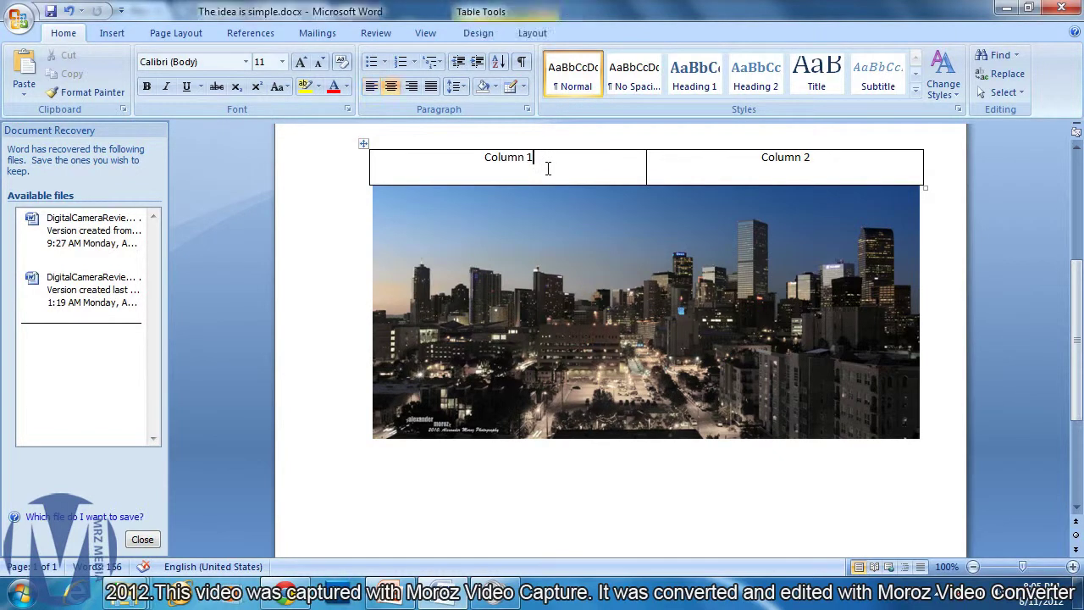
{"action": "right_click", "coordinate": [548, 169]}
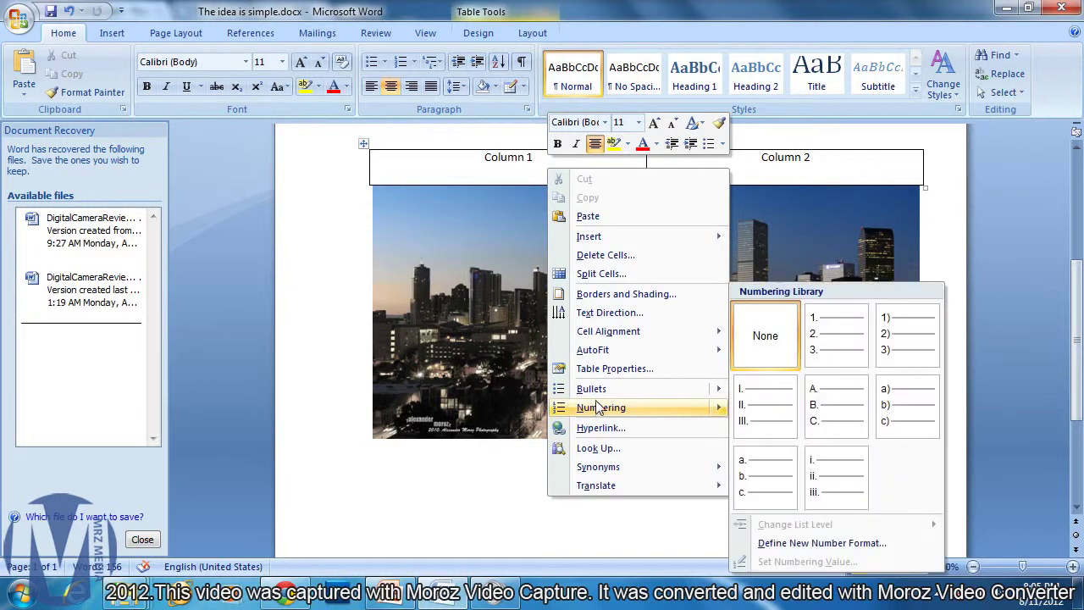
{"action": "left_click", "coordinate": [656, 294]}
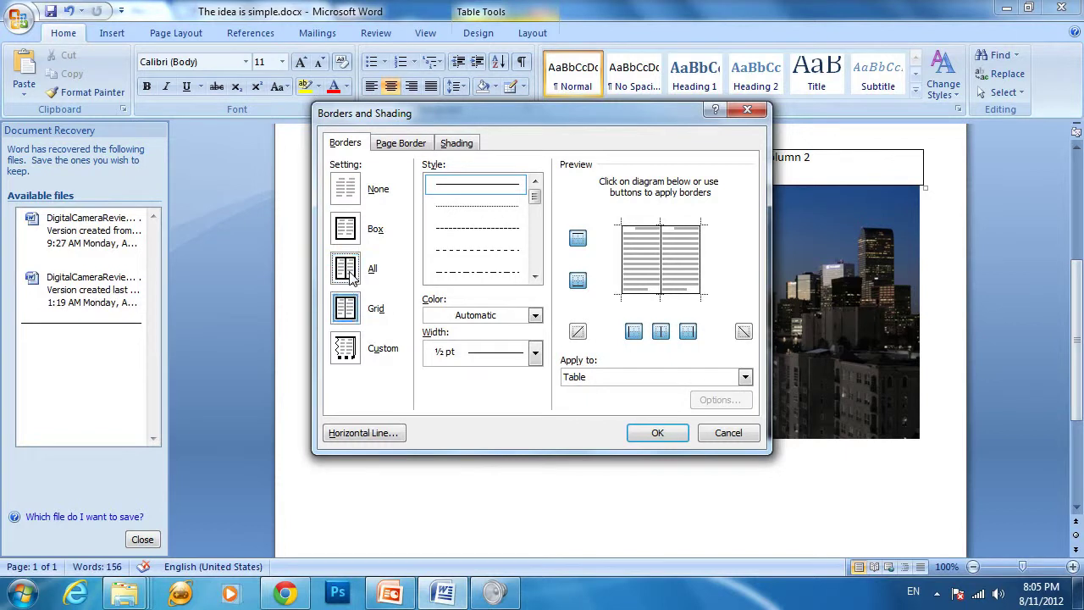
{"action": "left_click", "coordinate": [669, 431]}
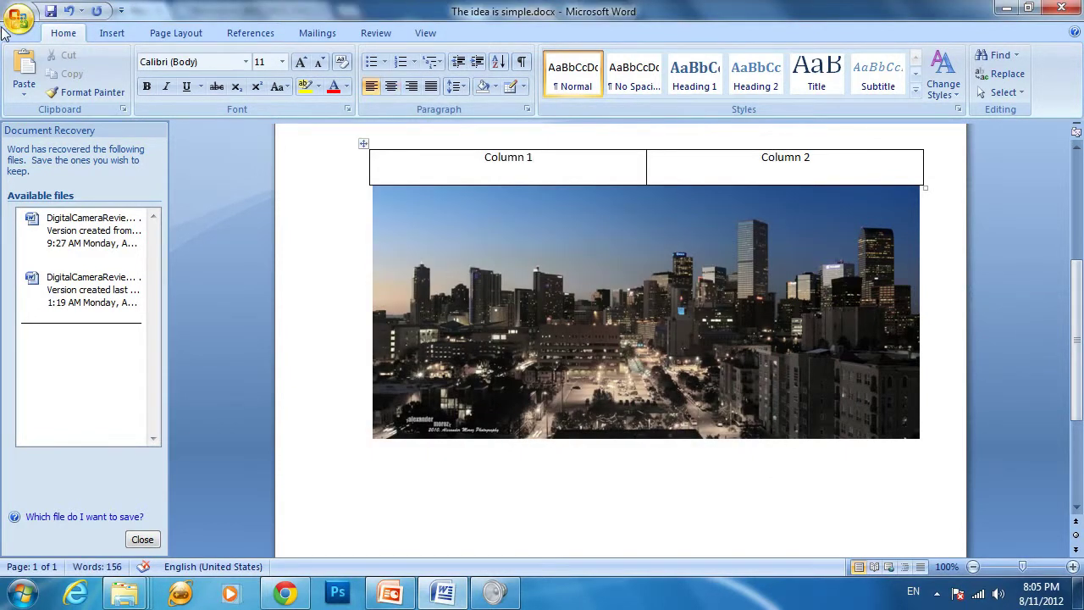
{"action": "left_click", "coordinate": [9, 25]}
{"action": "mouse_move", "coordinate": [54, 211]}
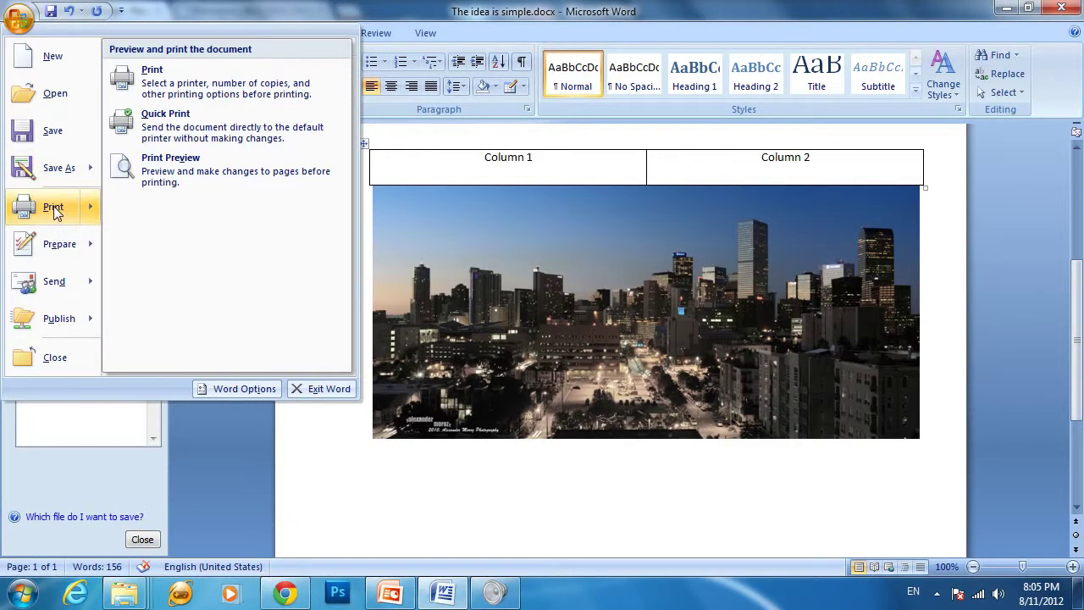
Step: Print the document with CutePDF Writer selected as the printer
{"action": "left_click", "coordinate": [53, 211]}
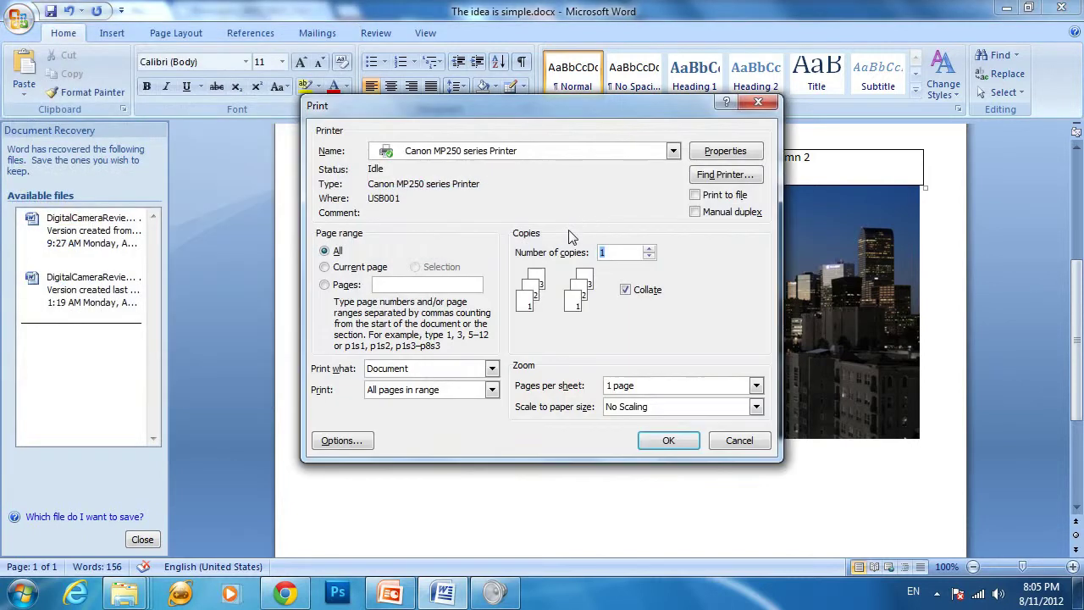
{"action": "left_click", "coordinate": [471, 152]}
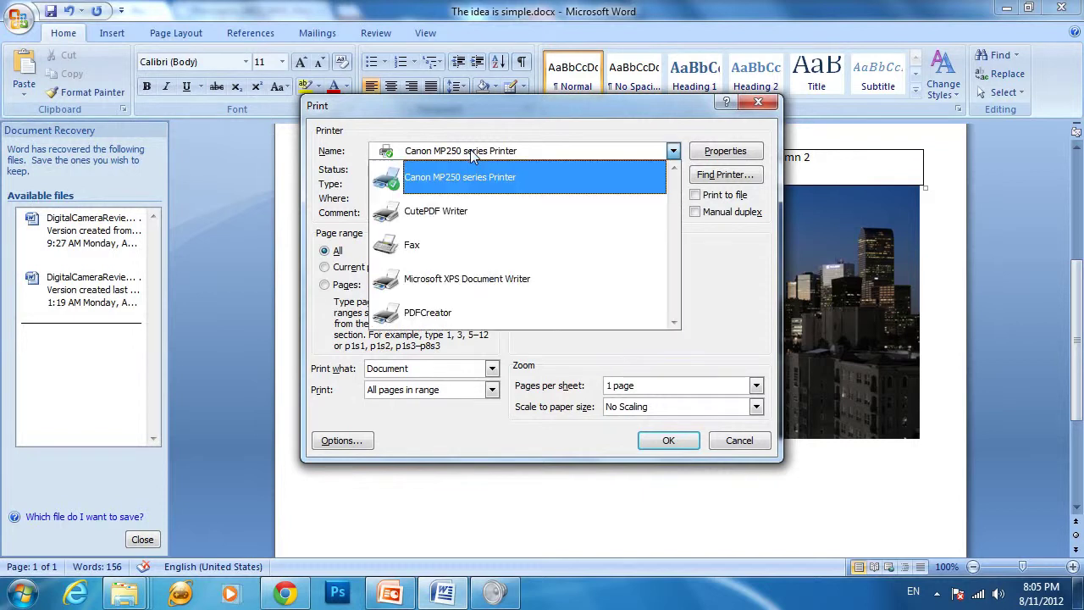
{"action": "left_click", "coordinate": [462, 213]}
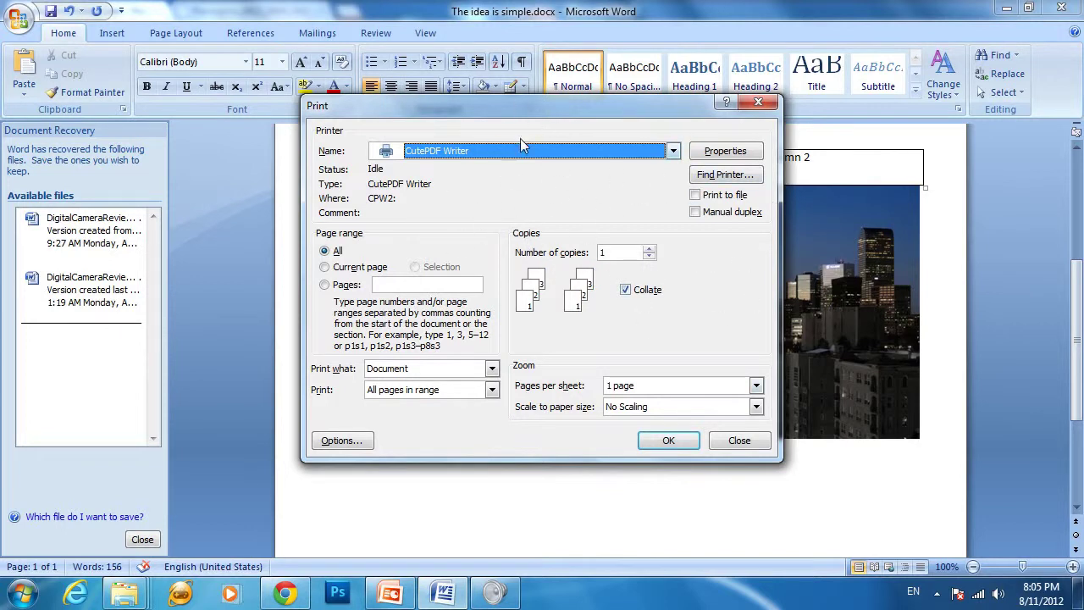
{"action": "left_click", "coordinate": [668, 440]}
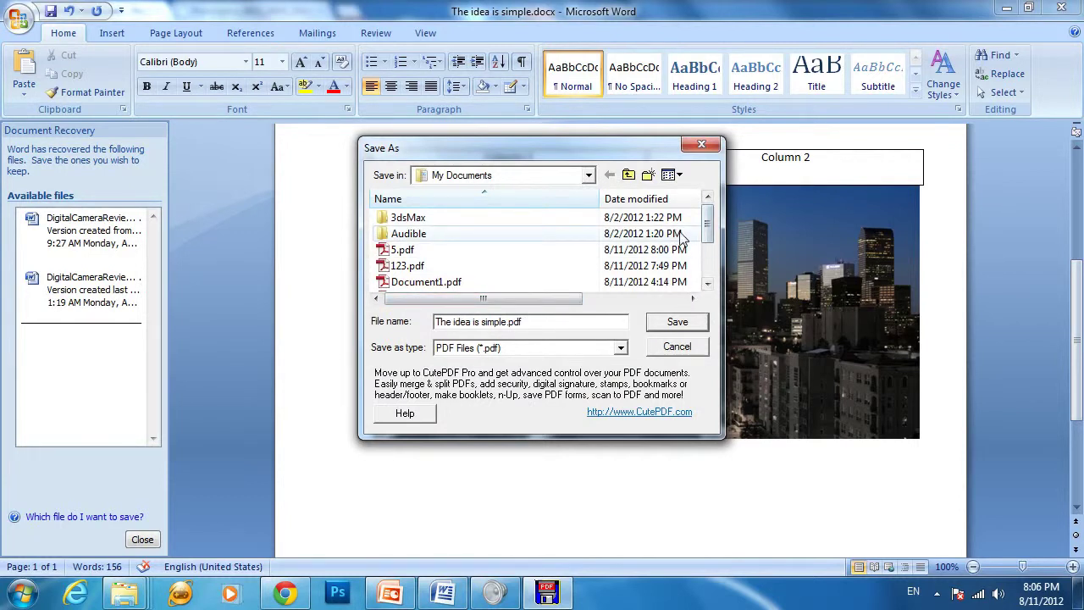
Step: Save the PDF as The idea is simple word.pdf in My Documents
{"action": "scroll", "coordinate": [669, 246], "scroll_direction": "down", "scroll_amount": 2}
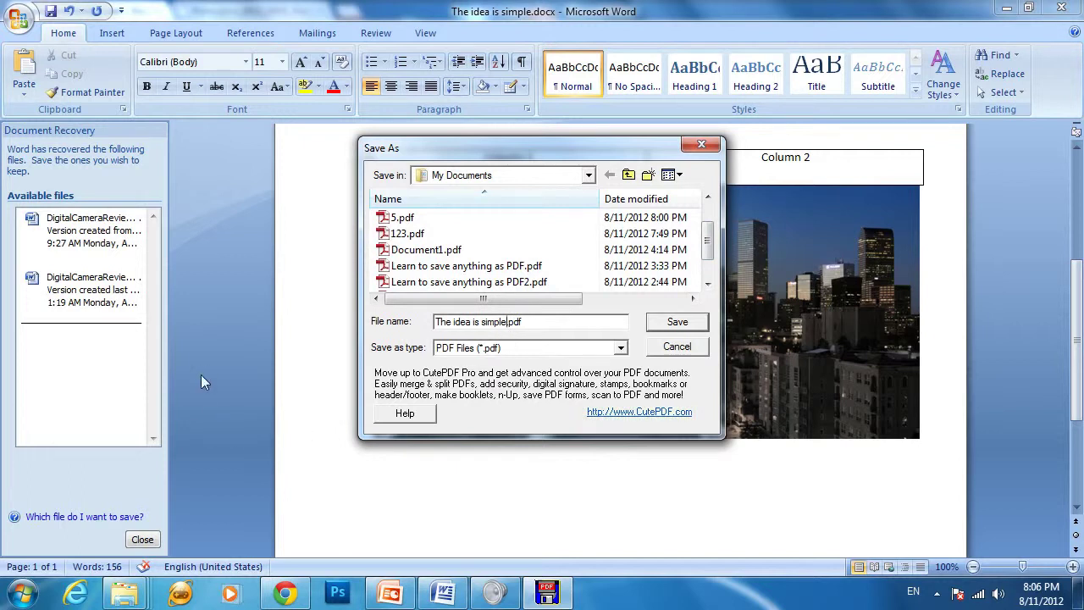
{"action": "type", "text": "word"}
{"action": "left_click", "coordinate": [677, 323]}
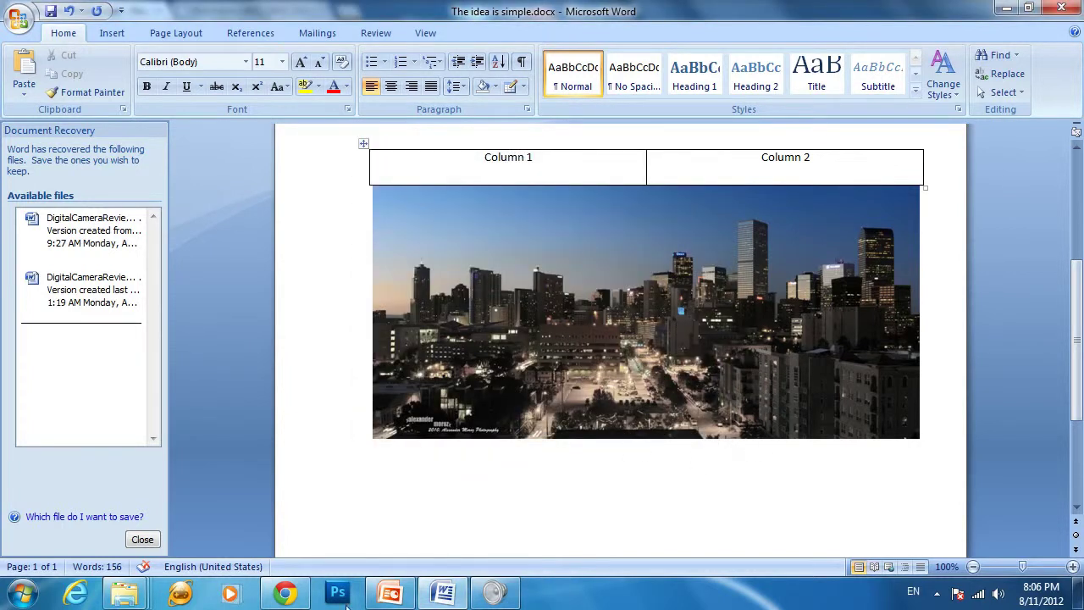
Step: Open The idea is simple word.pdf from the Documents library in Adobe Reader
{"action": "mouse_move", "coordinate": [131, 593]}
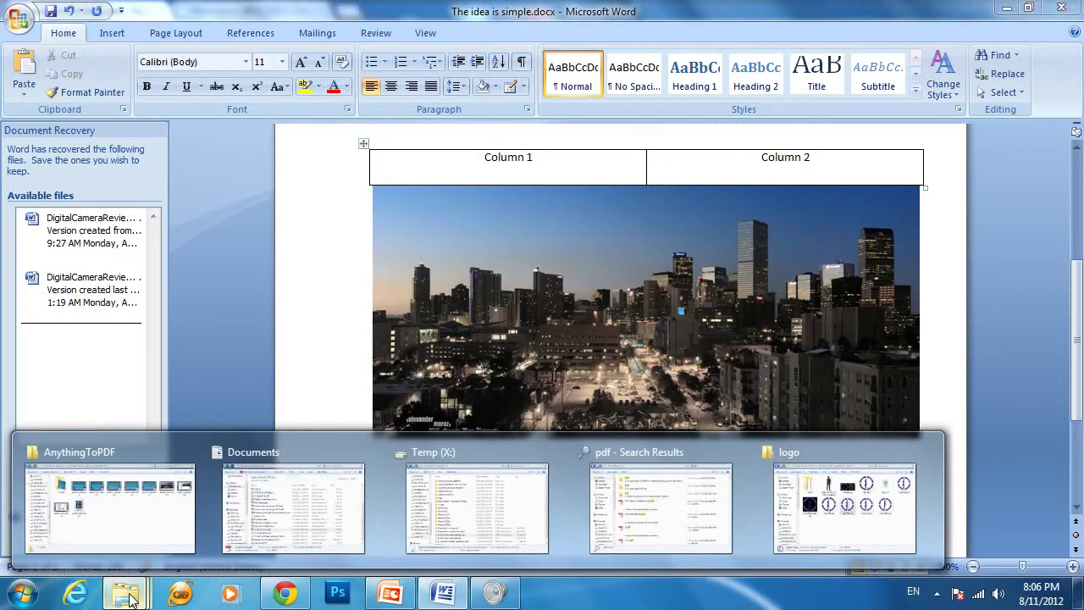
{"action": "left_click", "coordinate": [284, 508]}
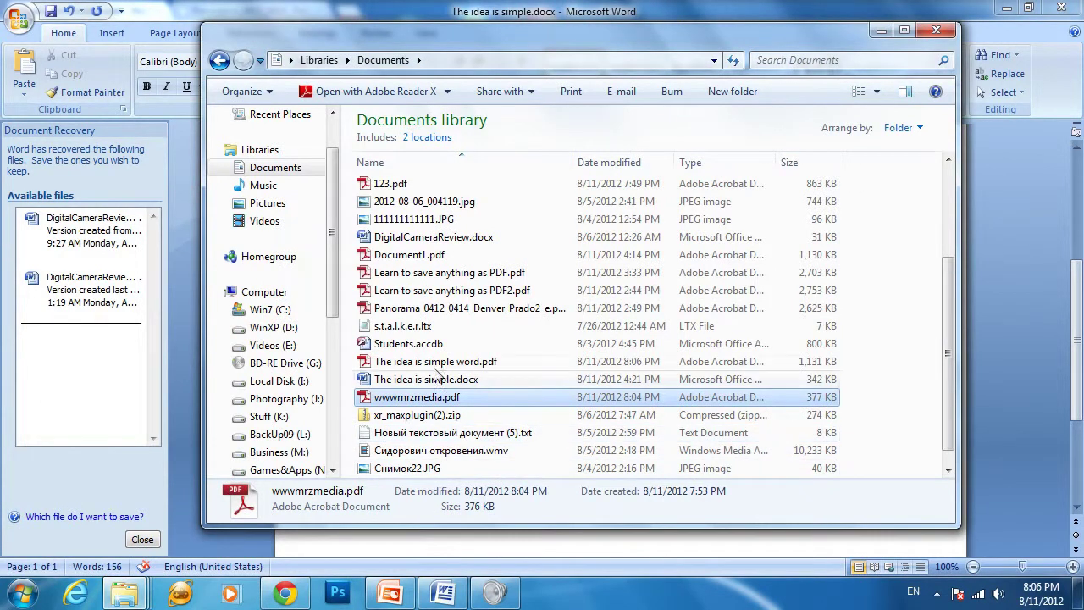
{"action": "scroll", "coordinate": [464, 329], "scroll_direction": "down", "scroll_amount": 1}
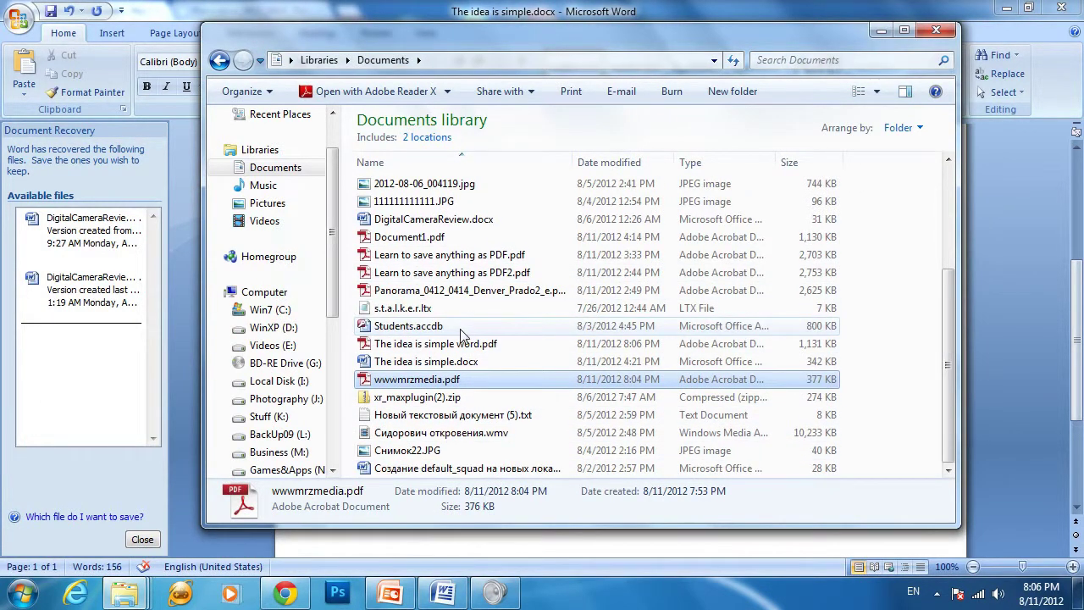
{"action": "left_click", "coordinate": [443, 347]}
{"action": "double_click", "coordinate": [443, 347]}
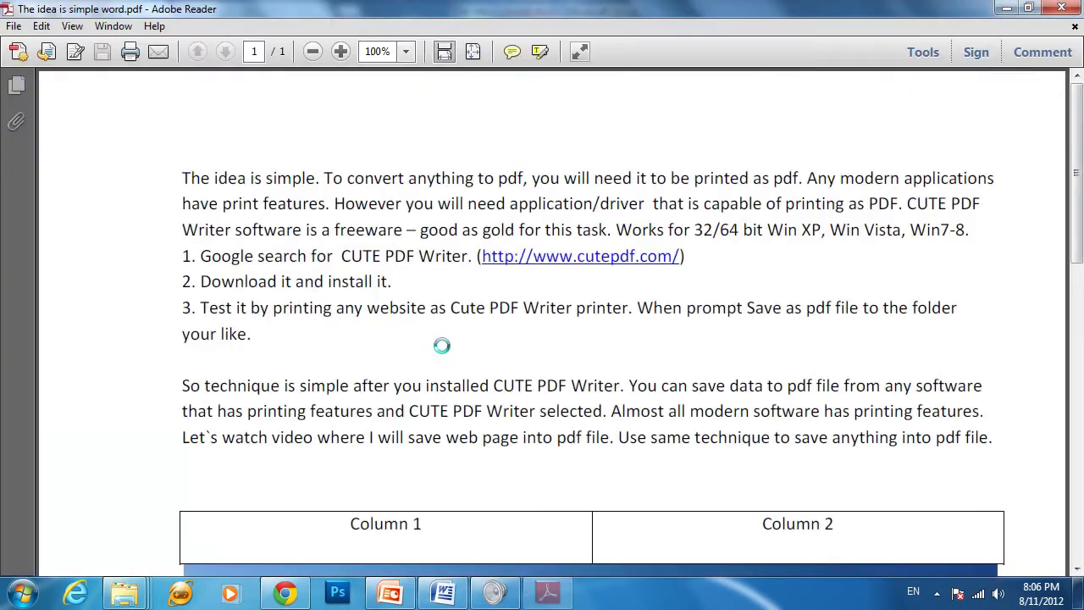
Step: Scroll through the PDF's instruction text, Column 1/Column 2 table and skyline photo
{"action": "scroll", "coordinate": [571, 206], "scroll_direction": "down", "scroll_amount": 3}
{"action": "scroll", "coordinate": [571, 206], "scroll_direction": "down", "scroll_amount": 6}
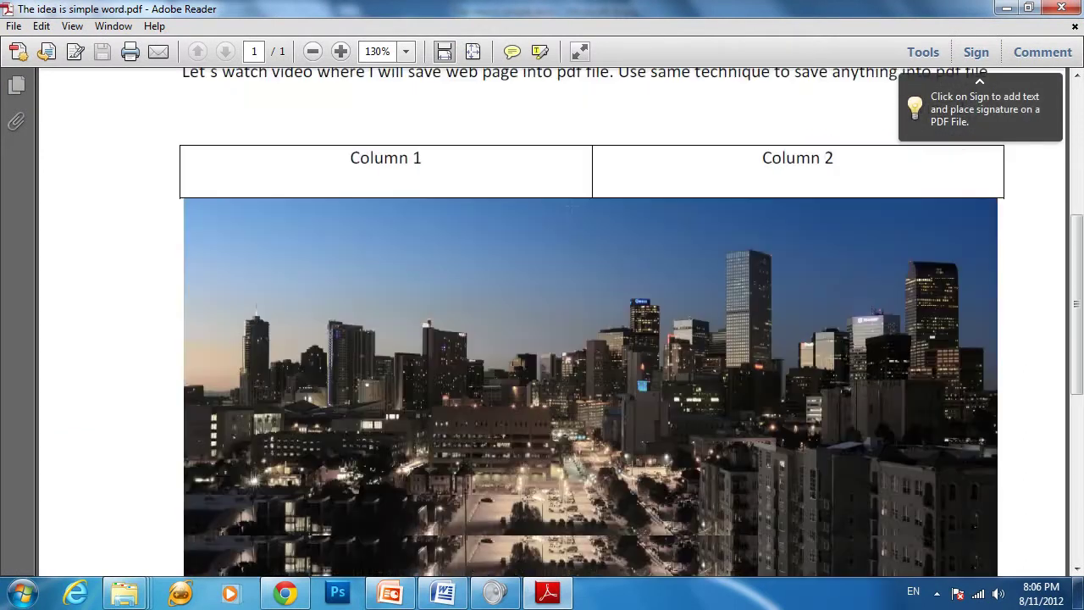
{"action": "scroll", "coordinate": [572, 206], "scroll_direction": "down", "scroll_amount": 5}
{"action": "scroll", "coordinate": [572, 205], "scroll_direction": "up", "scroll_amount": 10}
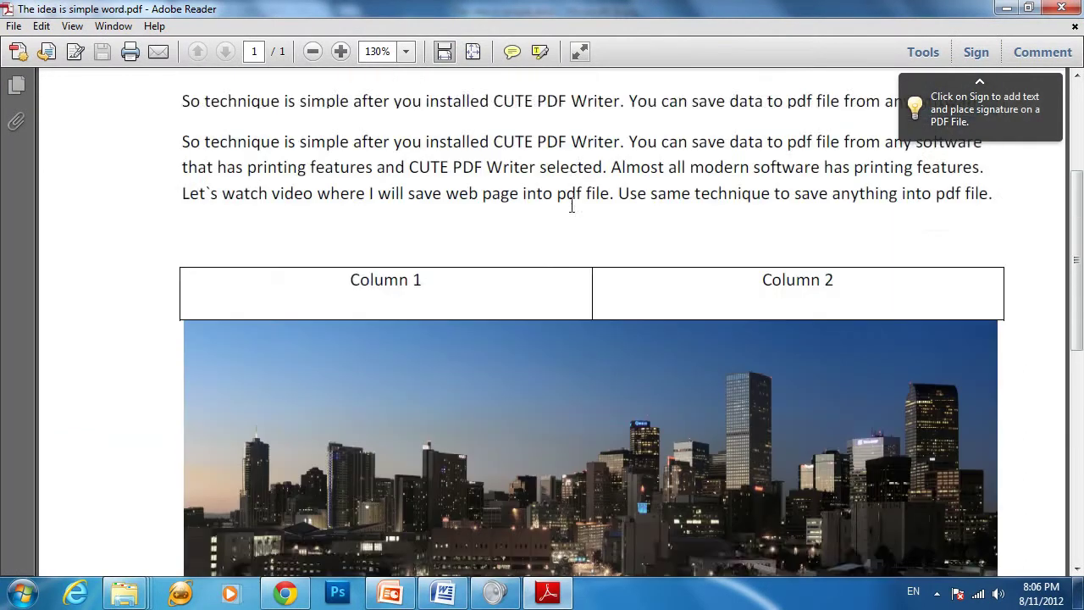
{"action": "scroll", "coordinate": [572, 206], "scroll_direction": "down", "scroll_amount": 10}
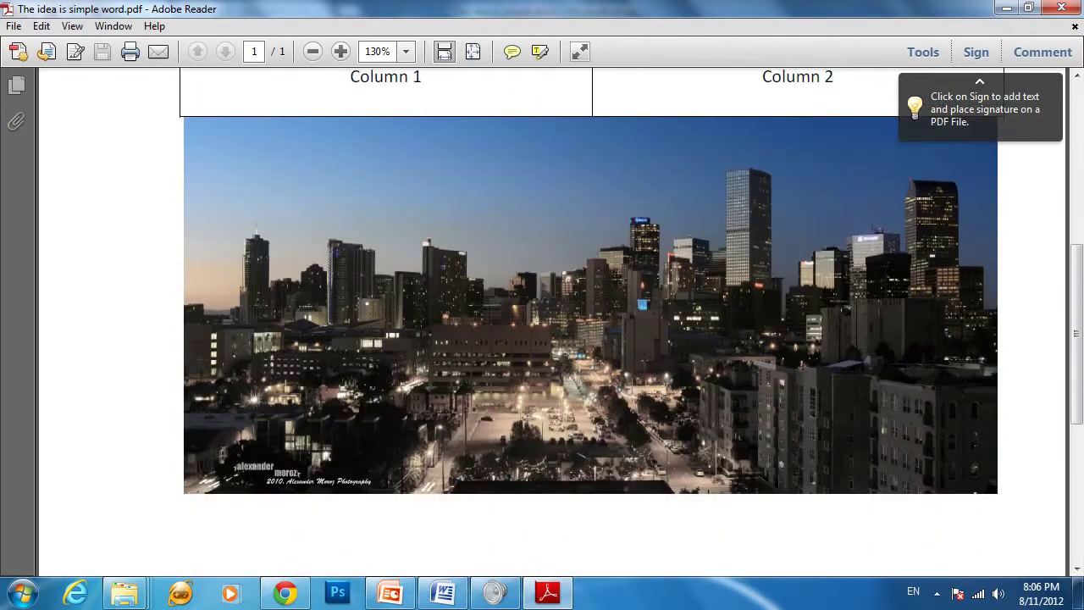
{"action": "scroll", "coordinate": [572, 206], "scroll_direction": "up", "scroll_amount": 5}
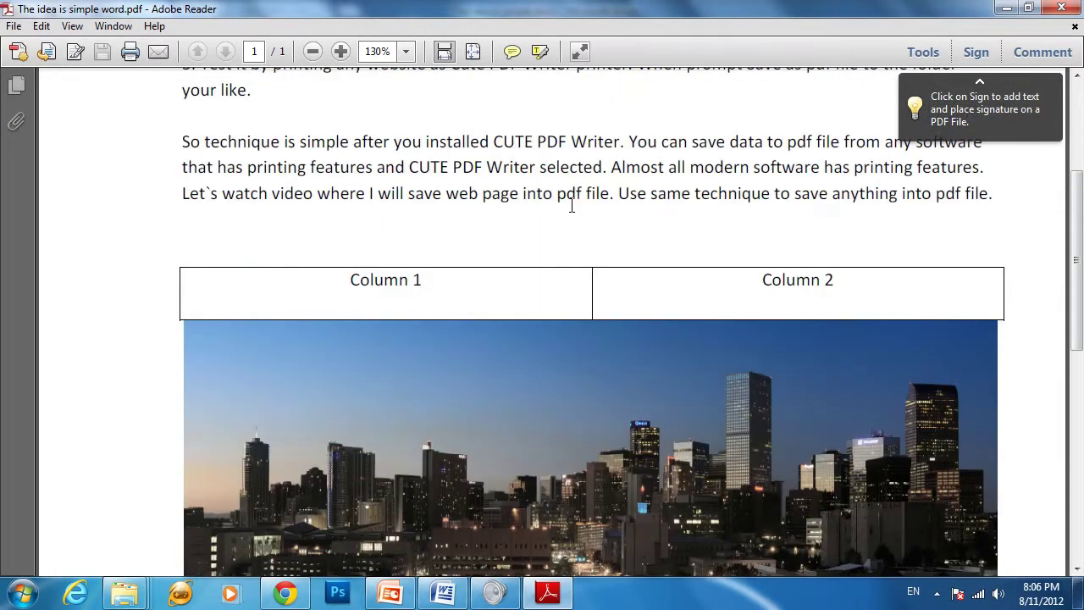
{"action": "scroll", "coordinate": [928, 264], "scroll_direction": "down", "scroll_amount": 7}
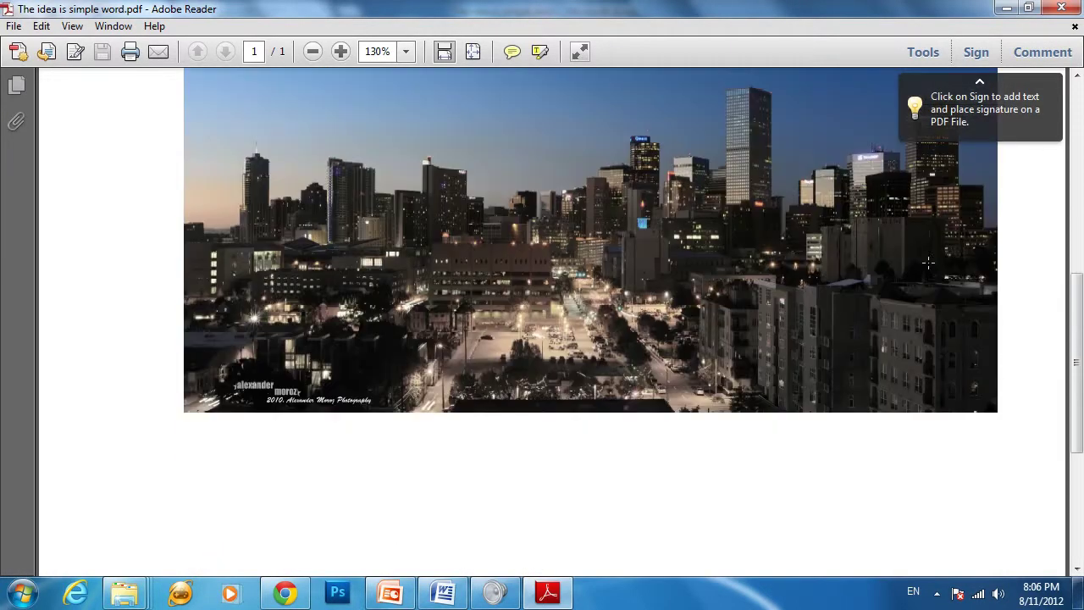
Step: Zoom the page in to 300% and pan around its details
{"action": "left_click", "coordinate": [341, 52]}
{"action": "left_click", "coordinate": [340, 51]}
{"action": "left_click", "coordinate": [341, 51]}
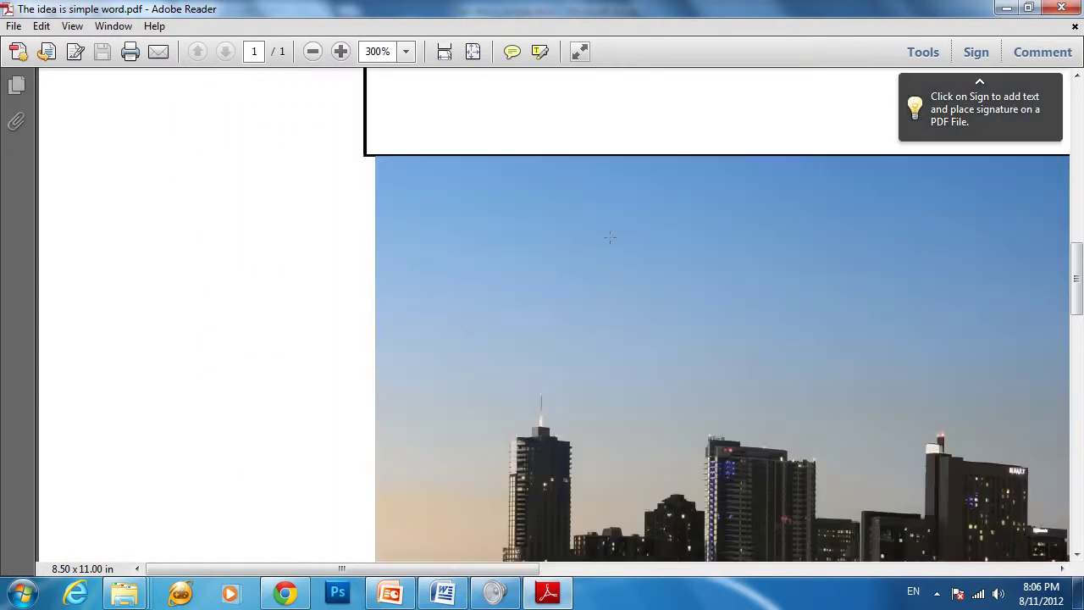
{"action": "scroll", "coordinate": [614, 243], "scroll_direction": "up", "scroll_amount": 6}
{"action": "scroll", "coordinate": [614, 244], "scroll_direction": "up", "scroll_amount": 8}
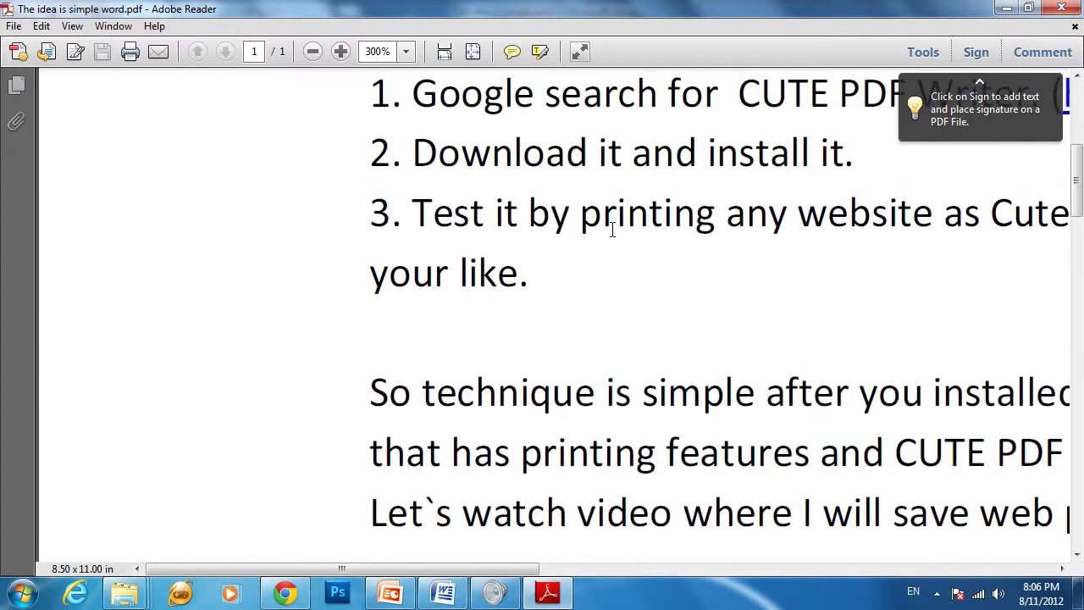
{"action": "scroll", "coordinate": [614, 236], "scroll_direction": "down", "scroll_amount": 10}
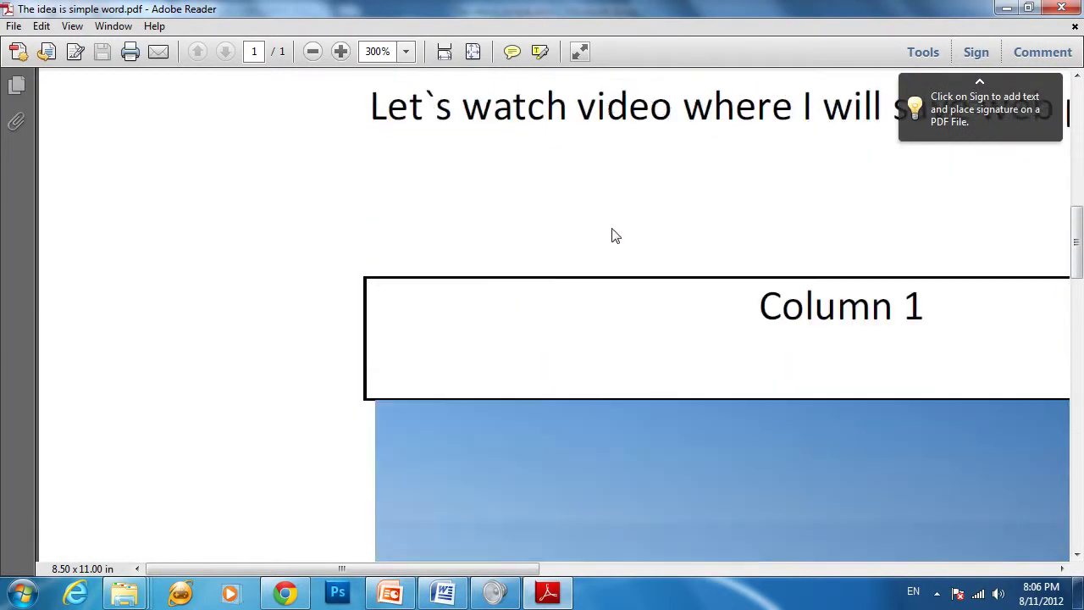
{"action": "scroll", "coordinate": [611, 227], "scroll_direction": "down", "scroll_amount": 3}
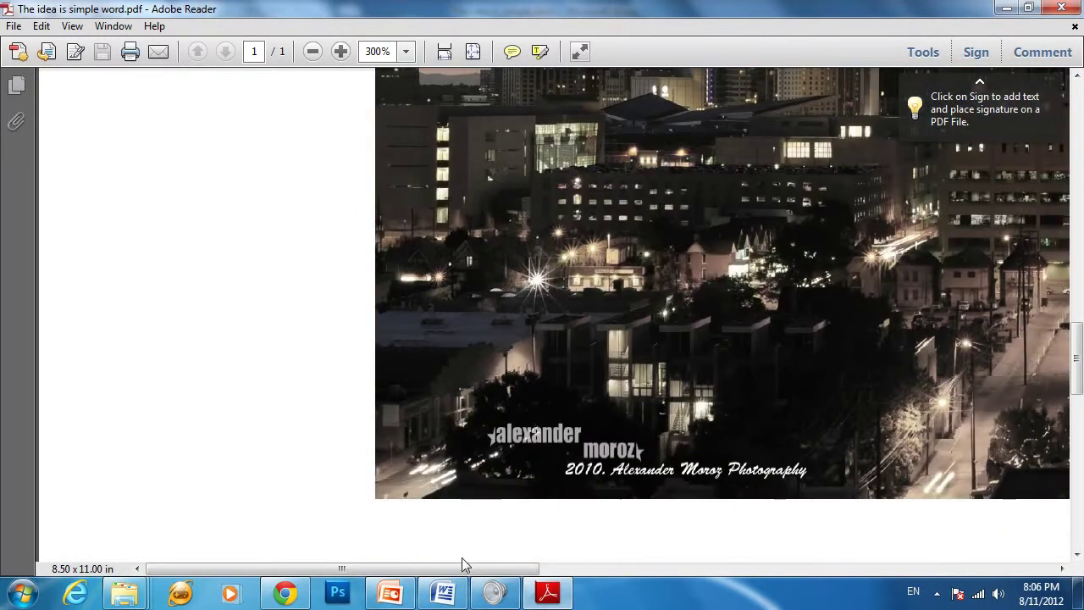
{"action": "left_click_drag", "start_coordinate": [474, 569], "coordinate": [786, 576]}
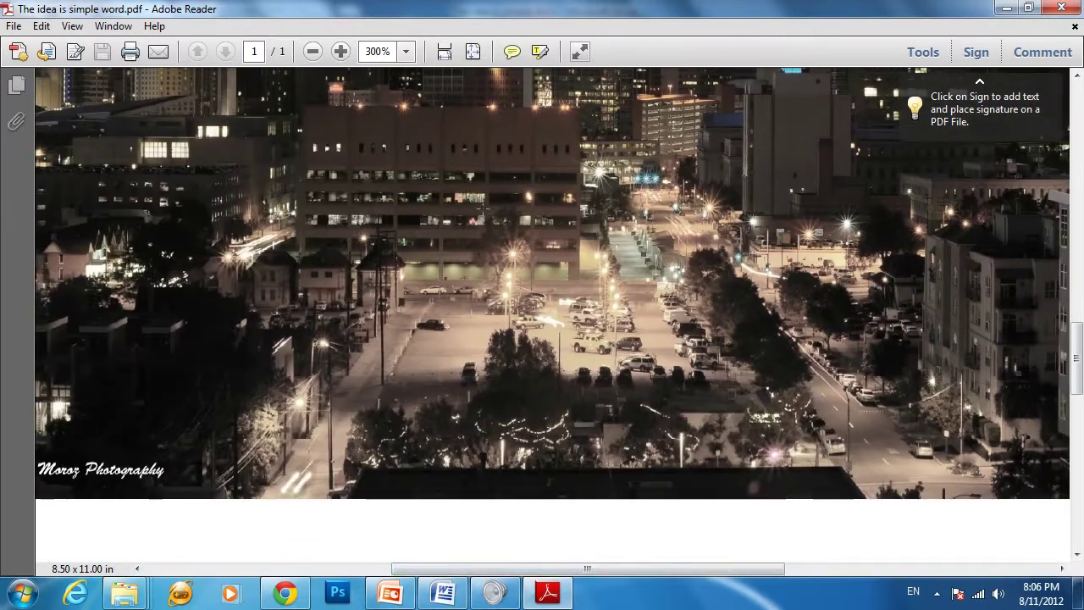
Step: Zoom the page back out to 100%
{"action": "left_click", "coordinate": [313, 51]}
{"action": "left_click", "coordinate": [313, 52]}
{"action": "left_click", "coordinate": [313, 52]}
{"action": "left_click", "coordinate": [312, 52]}
{"action": "scroll", "coordinate": [668, 268], "scroll_direction": "up", "scroll_amount": 5}
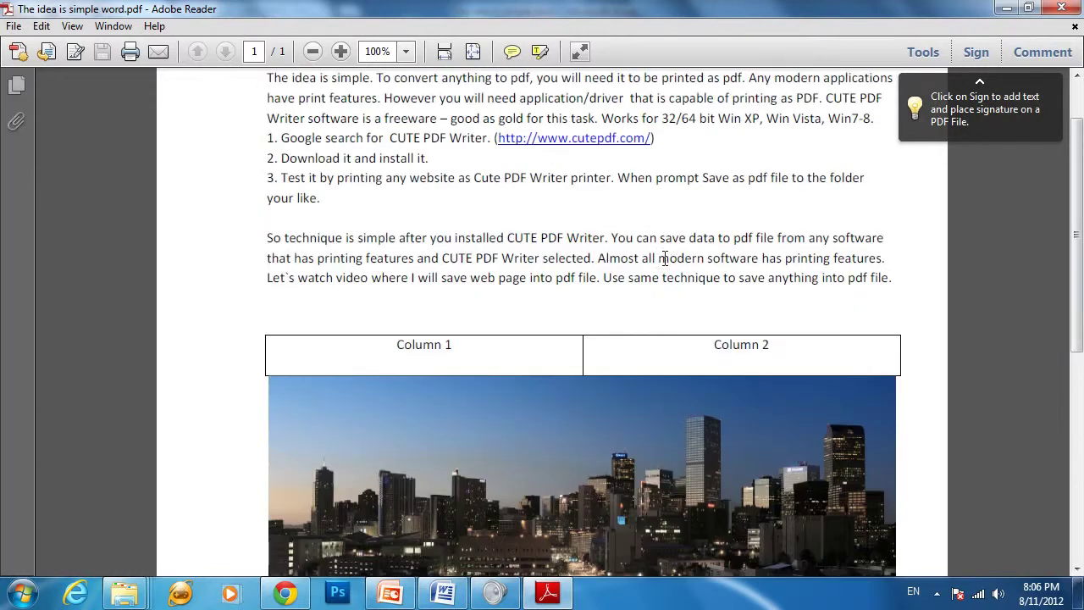